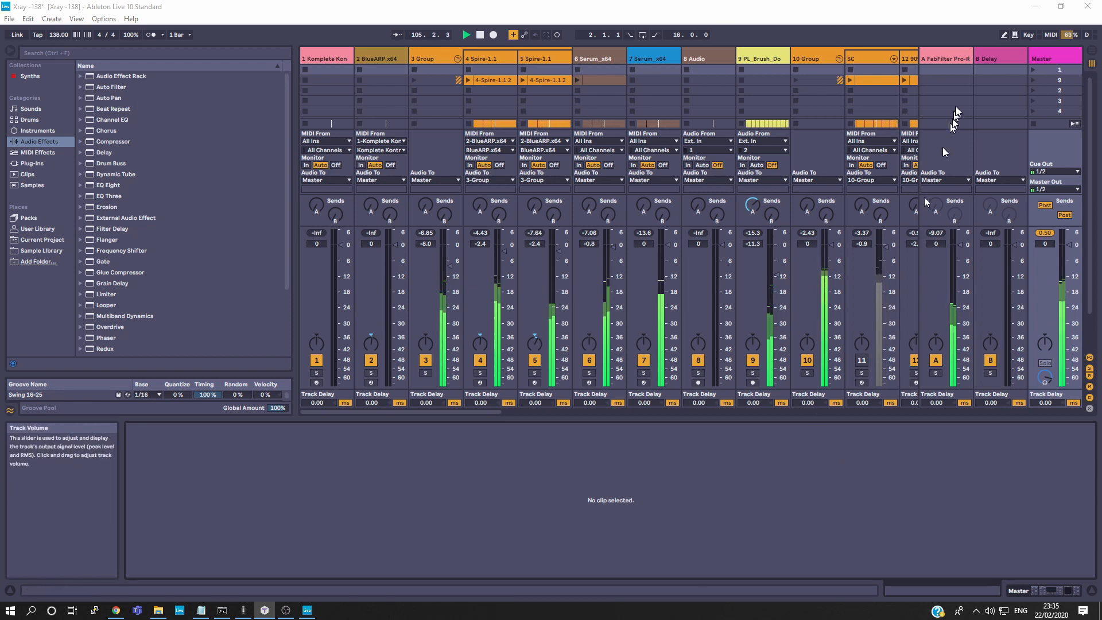
- Show the Master track's device chain and stop playback
click(1041, 56)
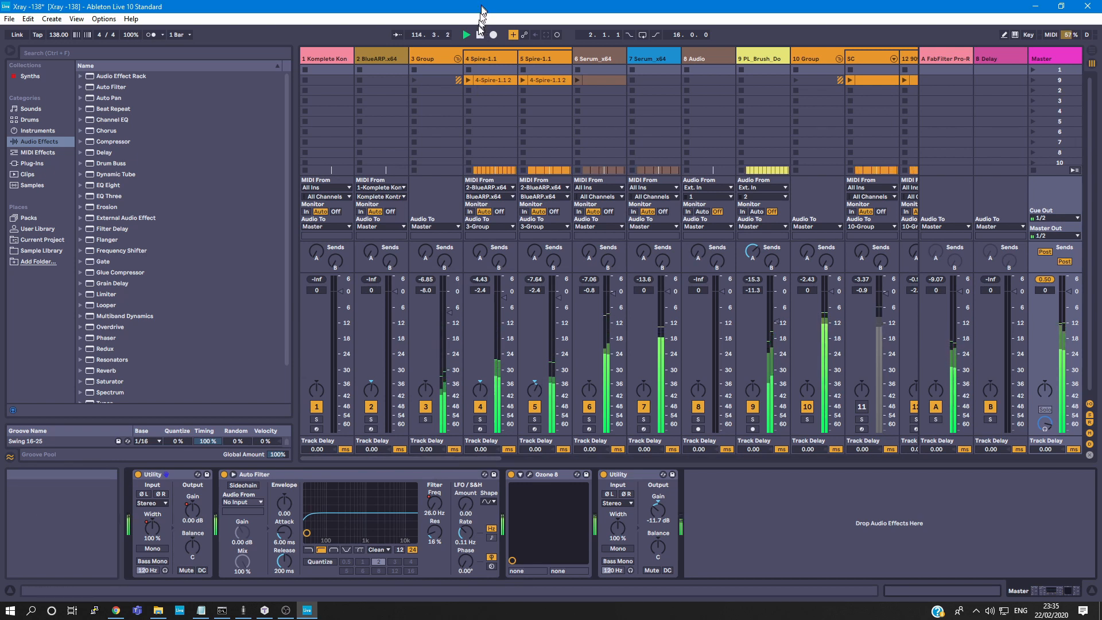
click(479, 35)
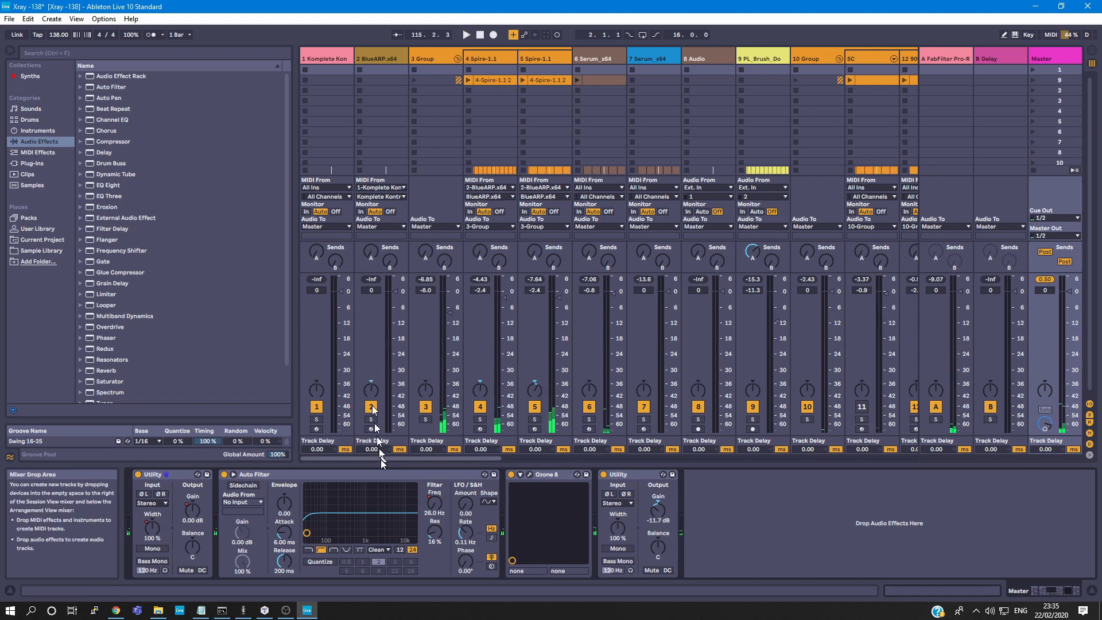
mouse_move(377, 459)
mouse_down()
mouse_move(386, 459)
mouse_move(371, 453)
mouse_up()
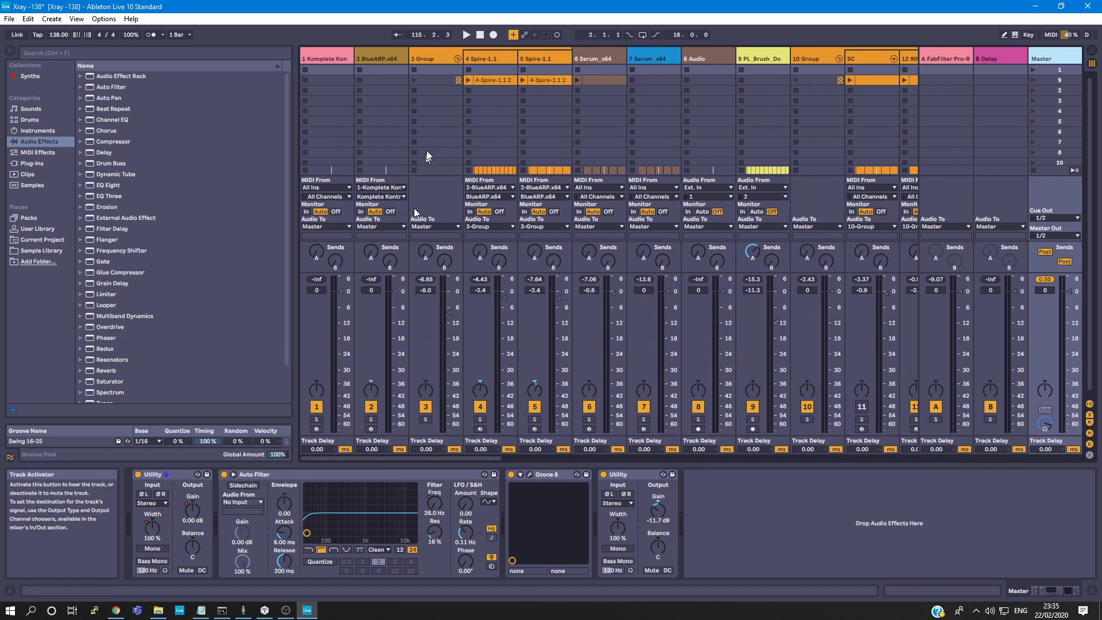
- Open the FabFilter Pro-Q 3 on track 4 Spire-1.1 and move its window clear of the track's mixer channel
click(488, 60)
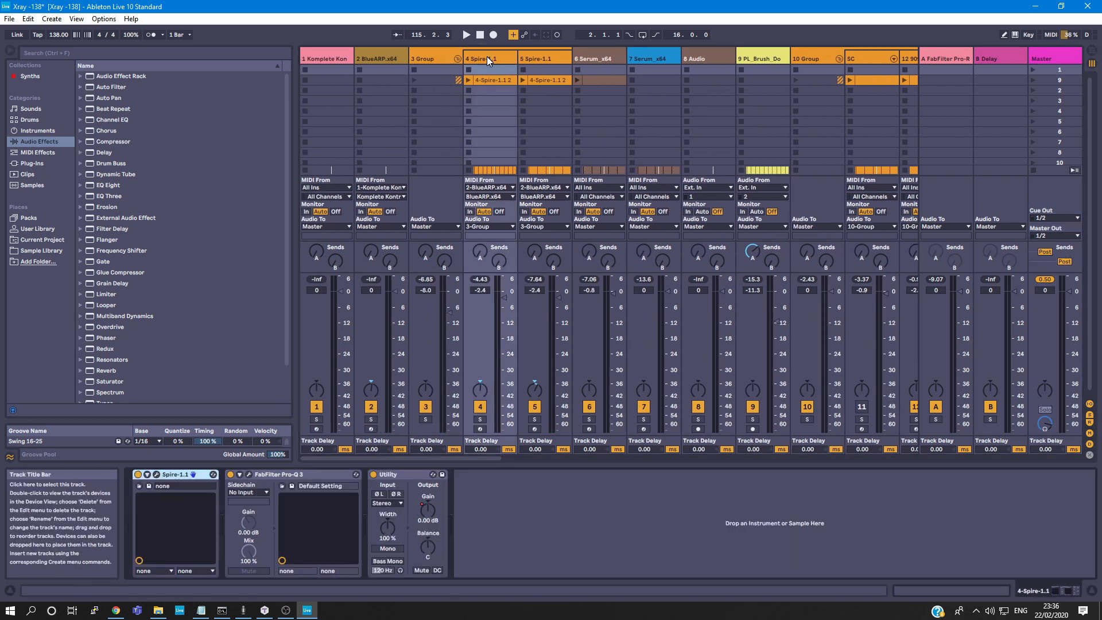
click(253, 474)
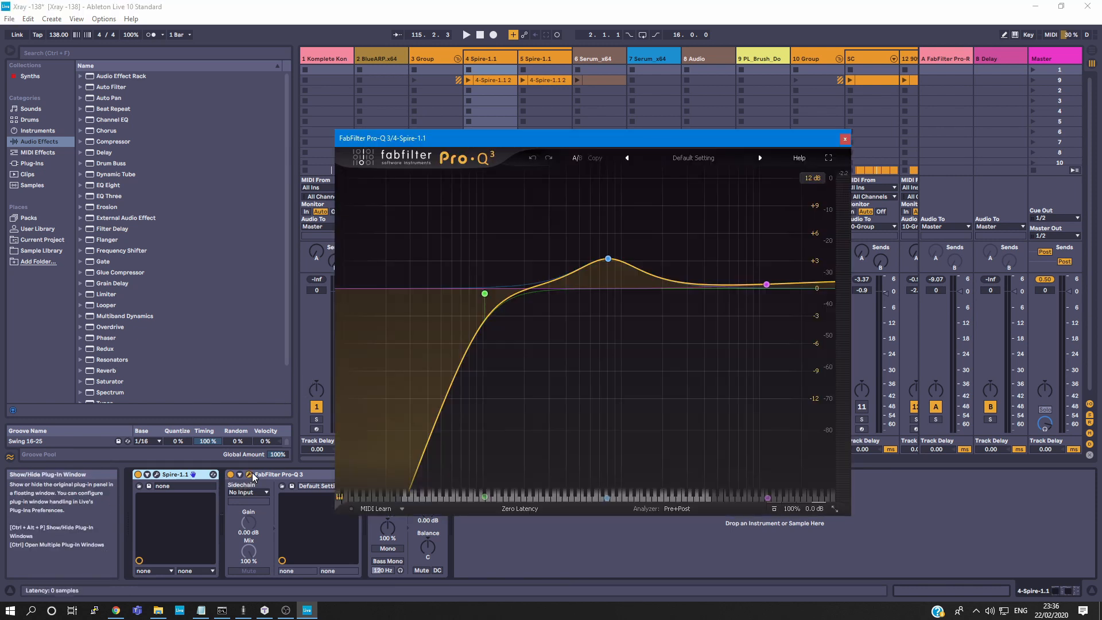
click(484, 293)
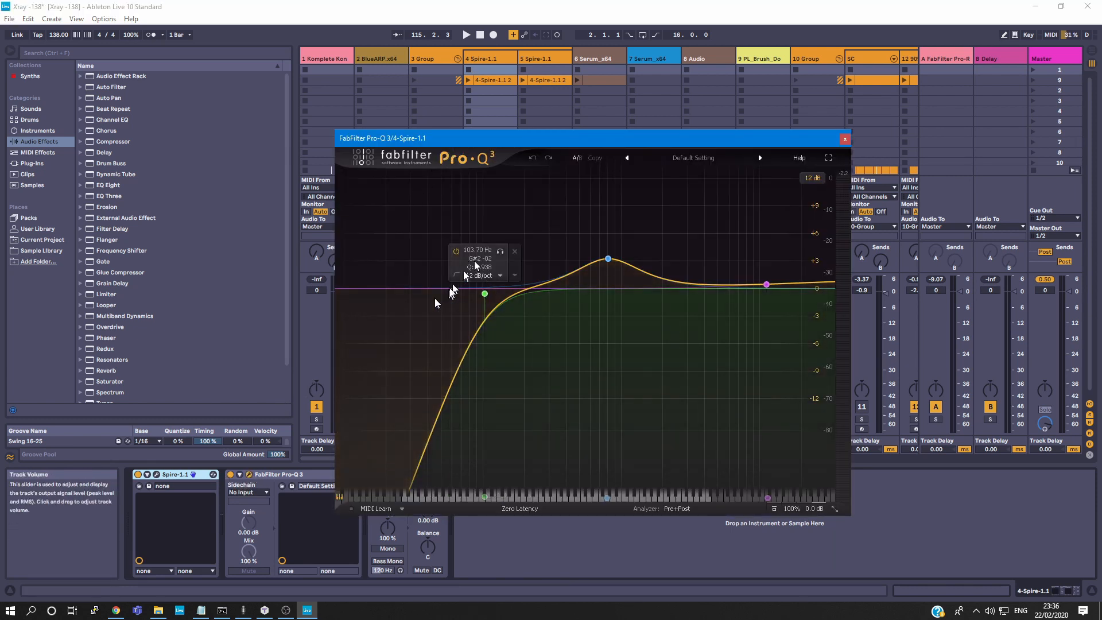
drag(529, 136, 764, 194)
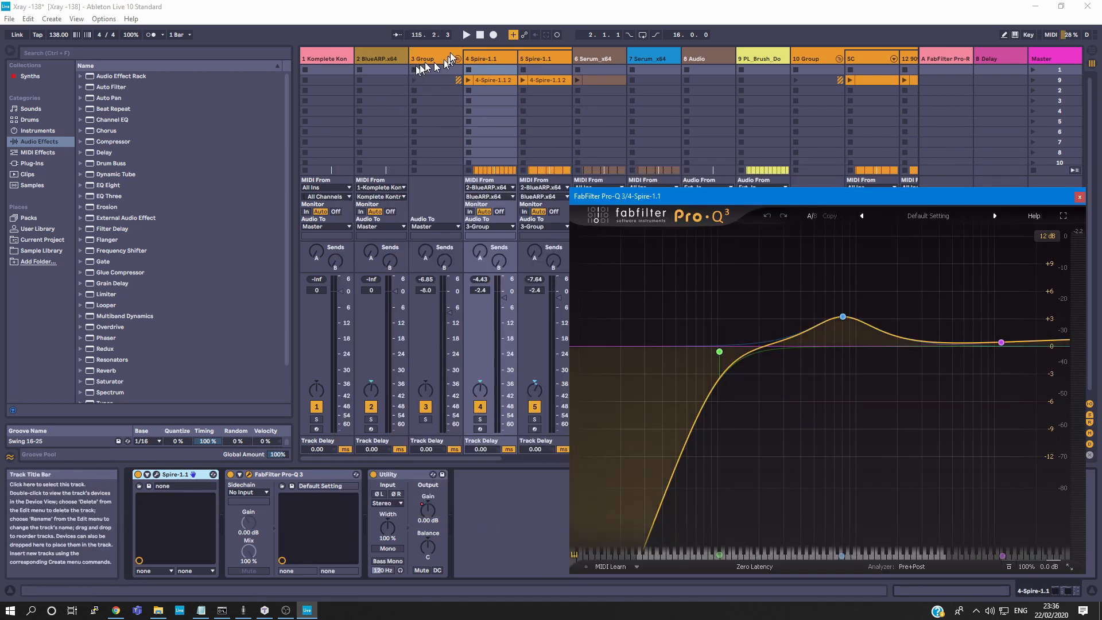
- Start playback from the beginning of the song and solo track 4 Spire-1.1
click(472, 34)
click(467, 34)
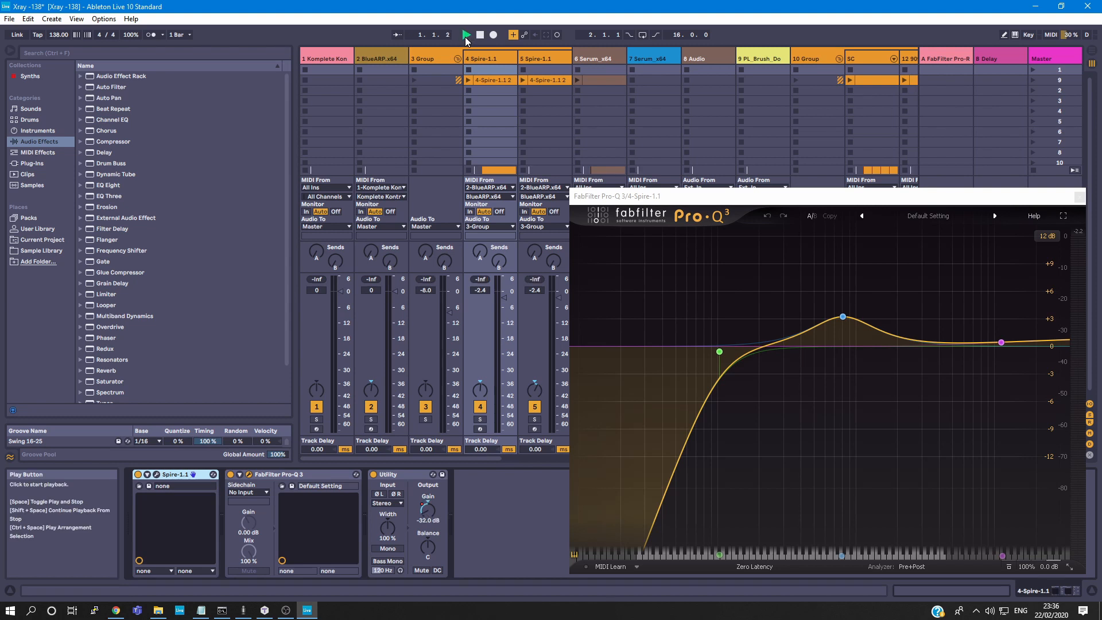
click(480, 419)
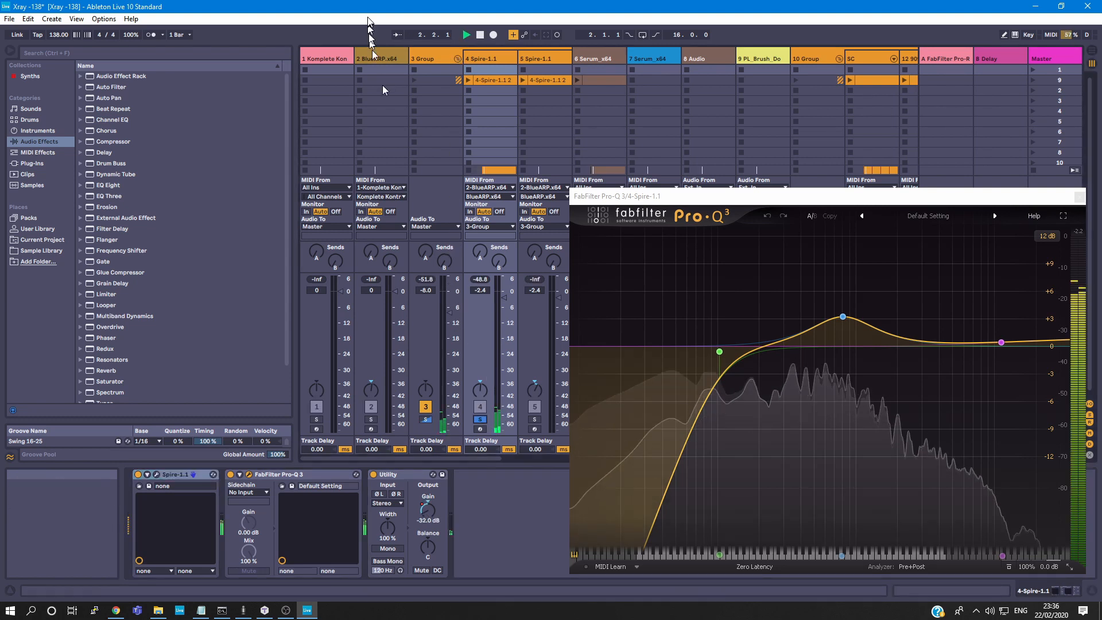
- Move the low-cut band of track 4's Pro-Q 3 to about 91.6 Hz with a Q of about 1.04, and close the EQ
mouse_move(721, 358)
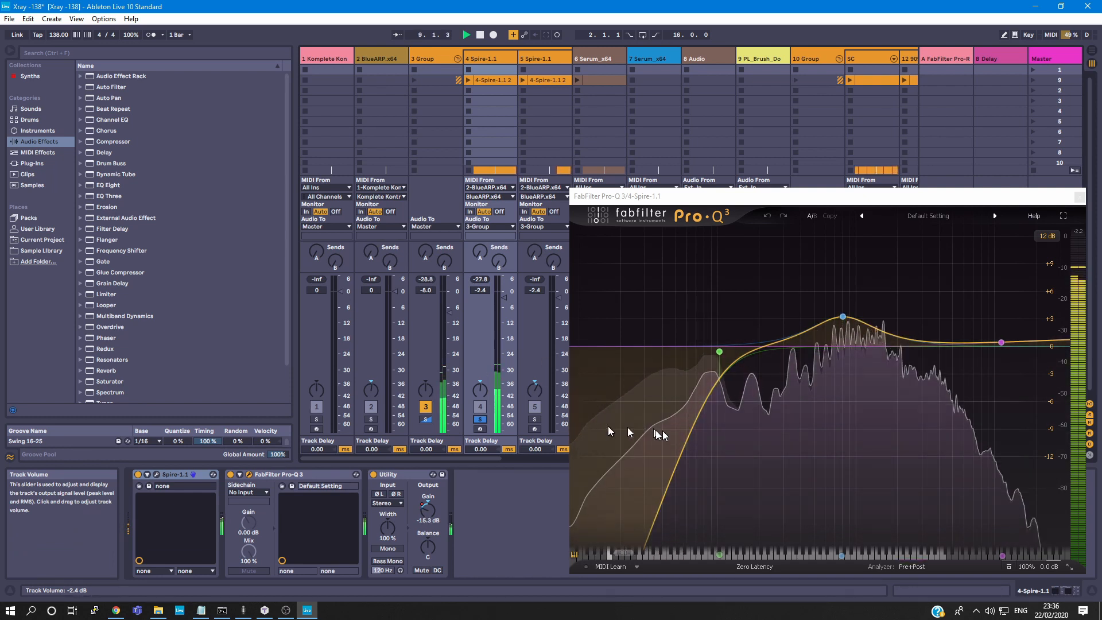
click(719, 352)
mouse_move(719, 352)
mouse_down()
mouse_move(653, 354)
mouse_move(753, 345)
mouse_move(711, 347)
mouse_up()
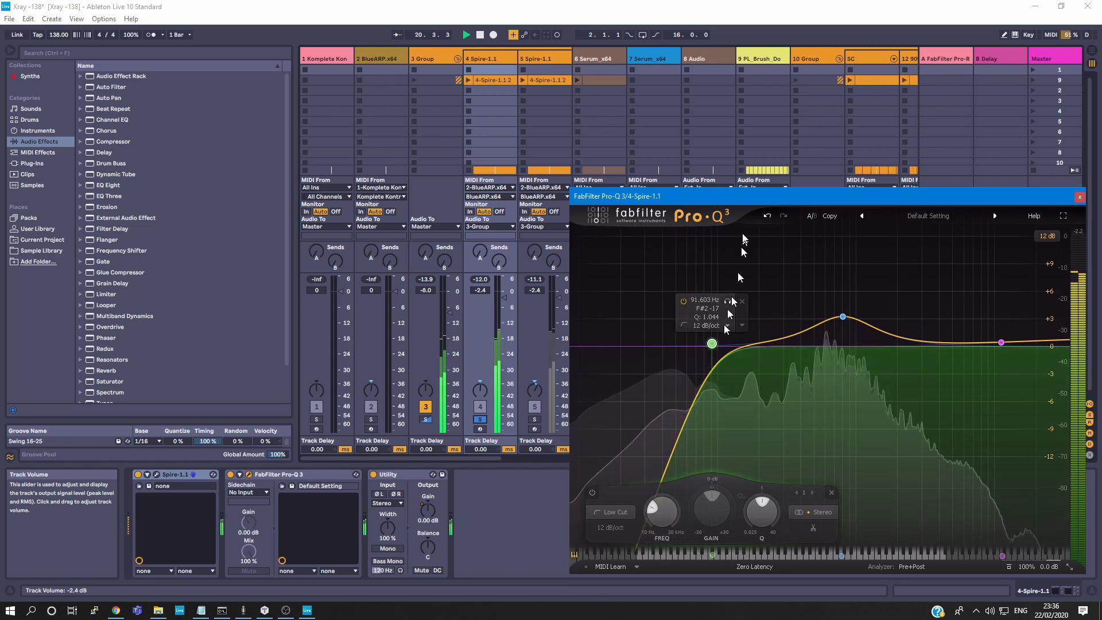
mouse_move(595, 466)
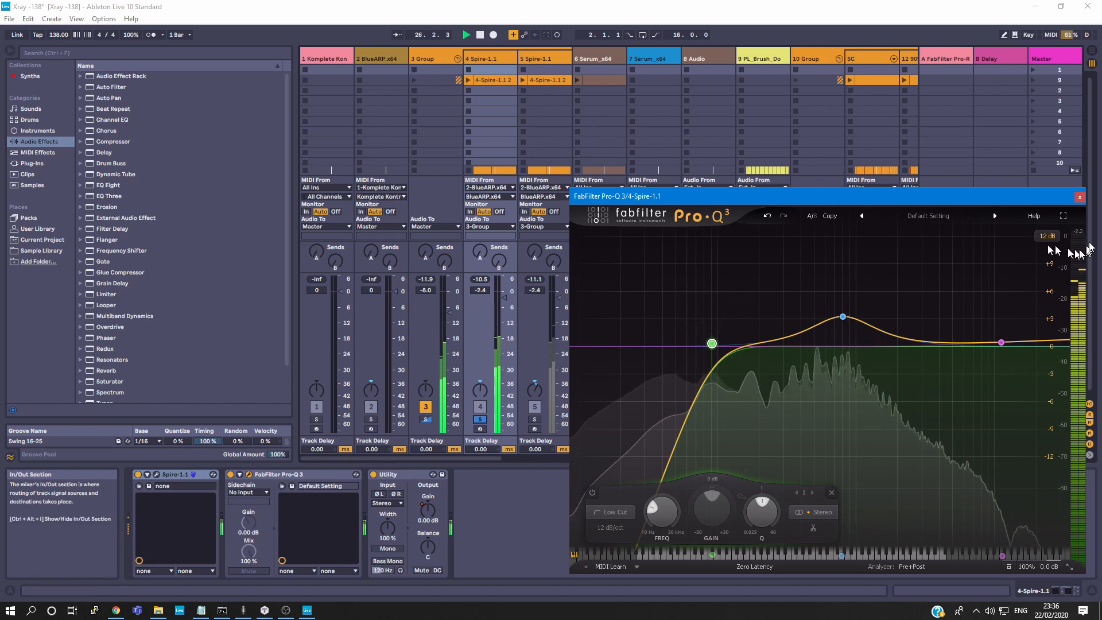
click(1079, 197)
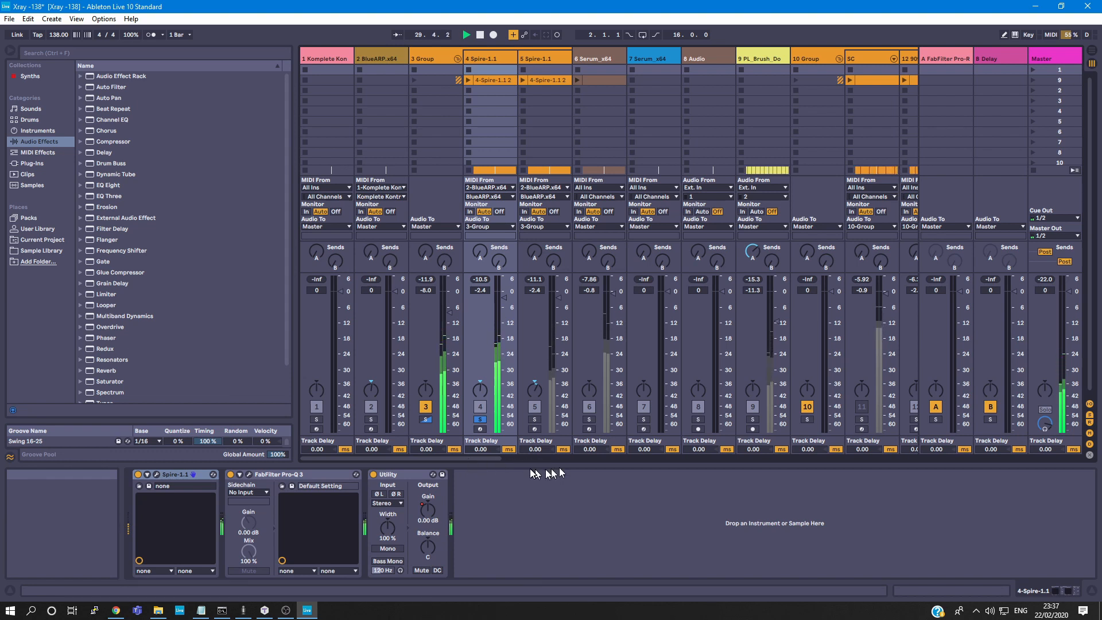
- Try a track delay of -13 ms on track 4 Spire-1.1, and reset it to the default
drag(481, 448, 444, 461)
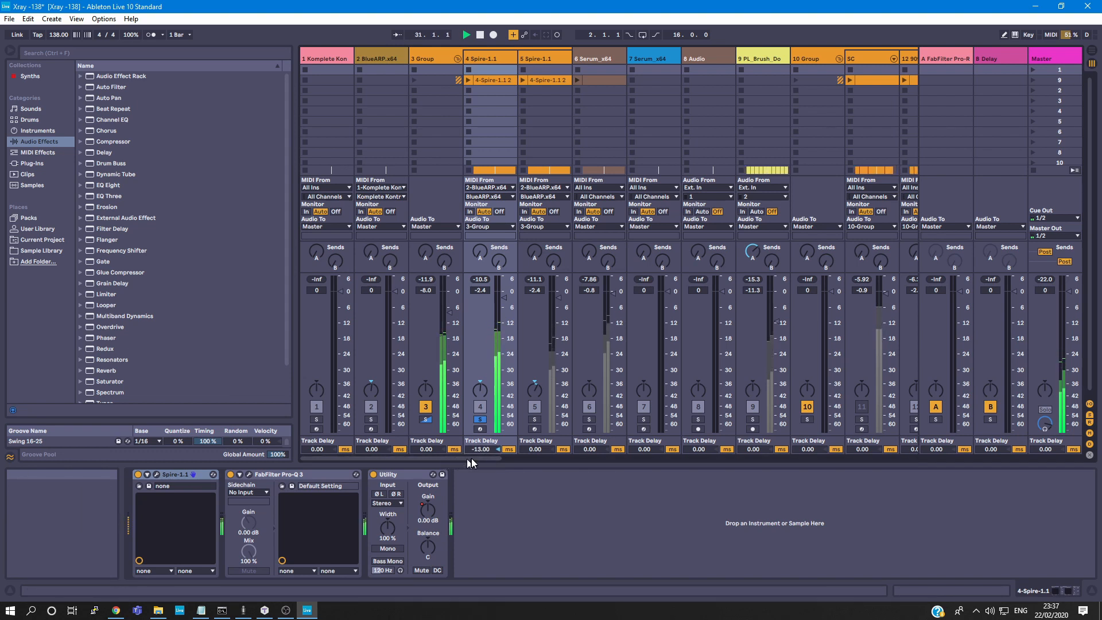
key(Delete)
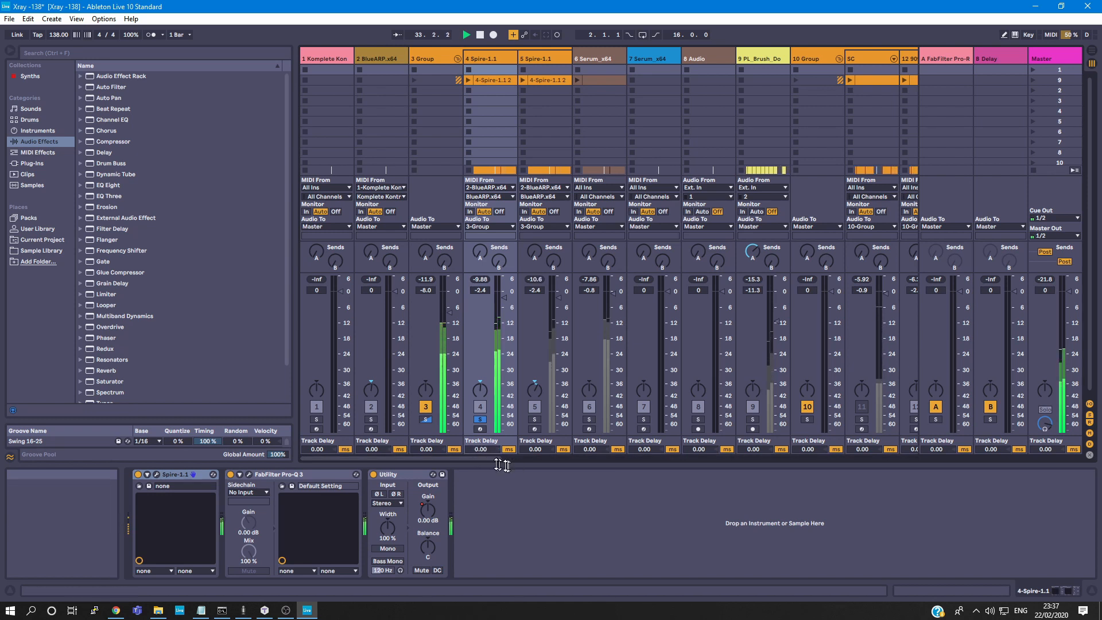
- Solo track 16 Battery 4 and examine its FabFilter Pro-Q 3 curve, closing the EQ when done
drag(483, 459, 633, 476)
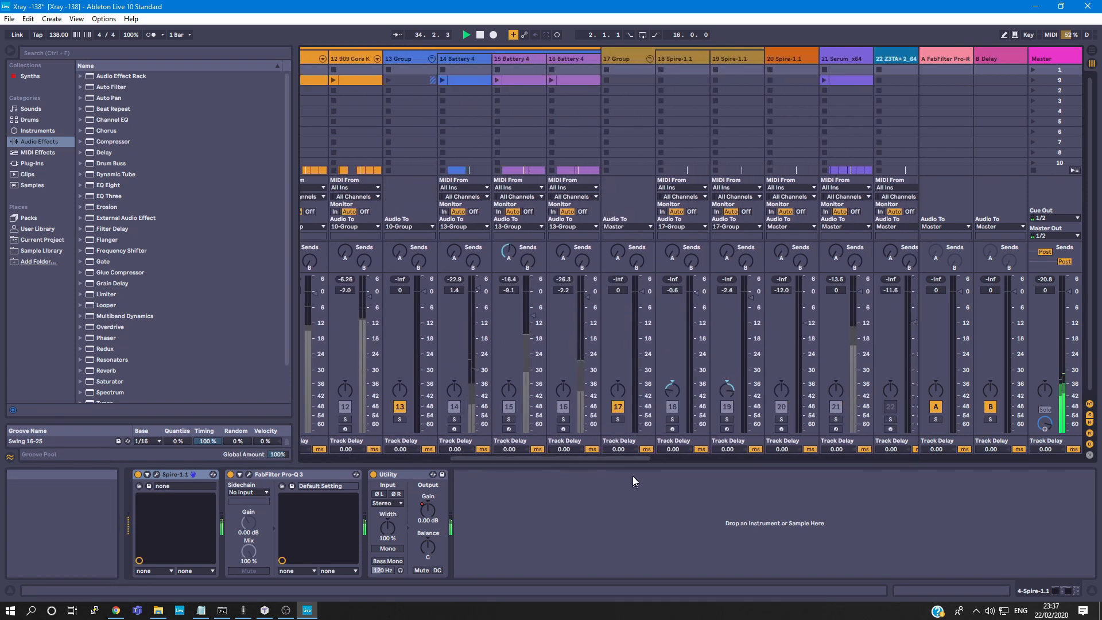
click(564, 418)
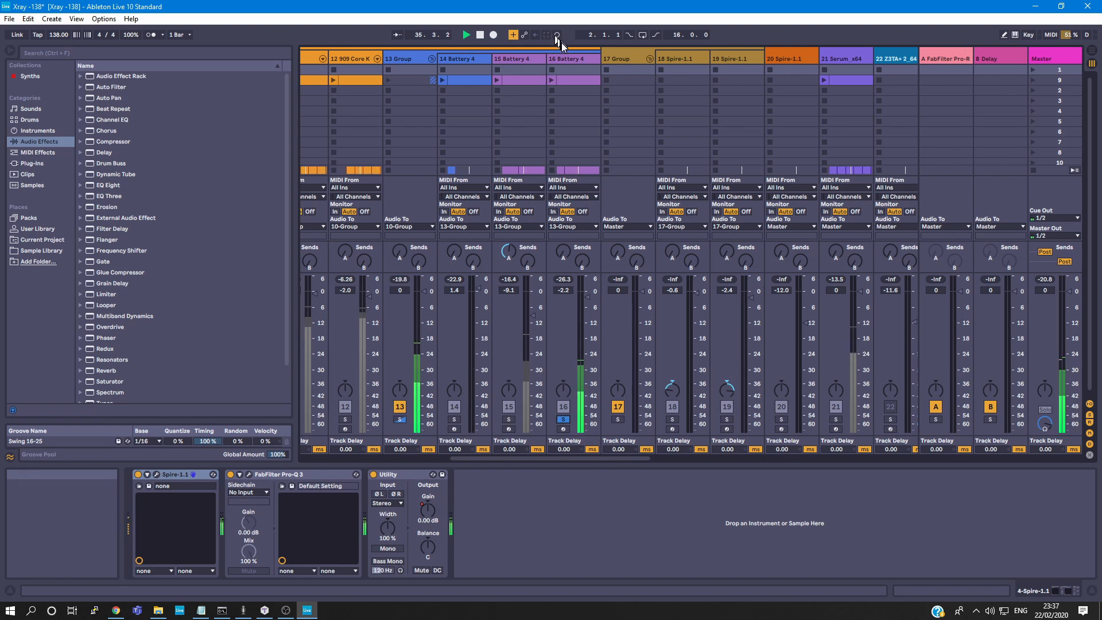
click(568, 56)
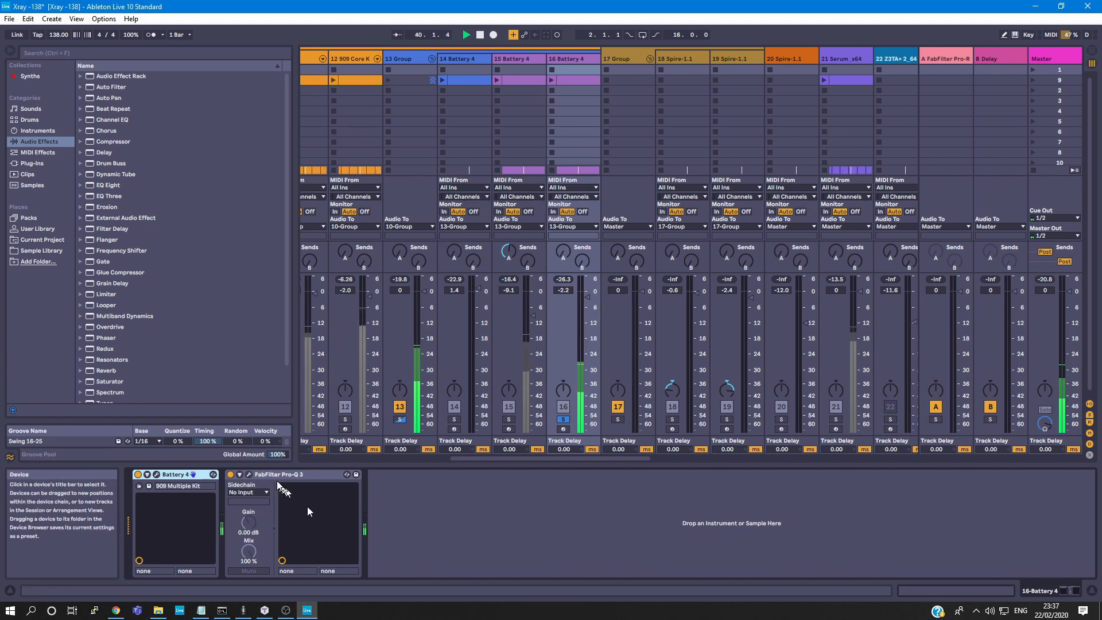
click(249, 475)
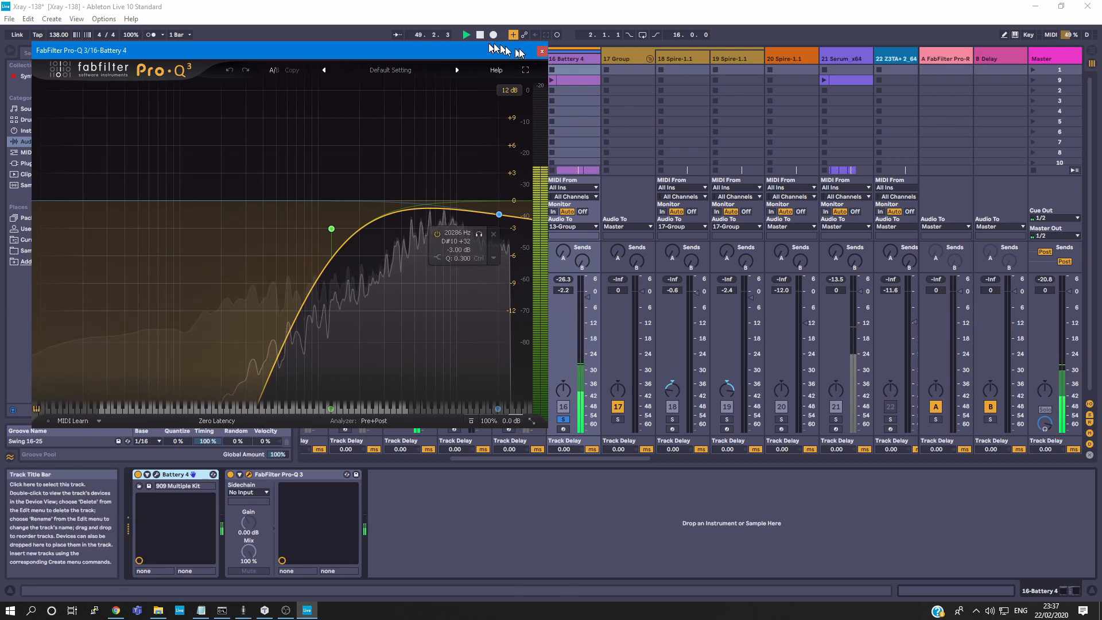
click(542, 51)
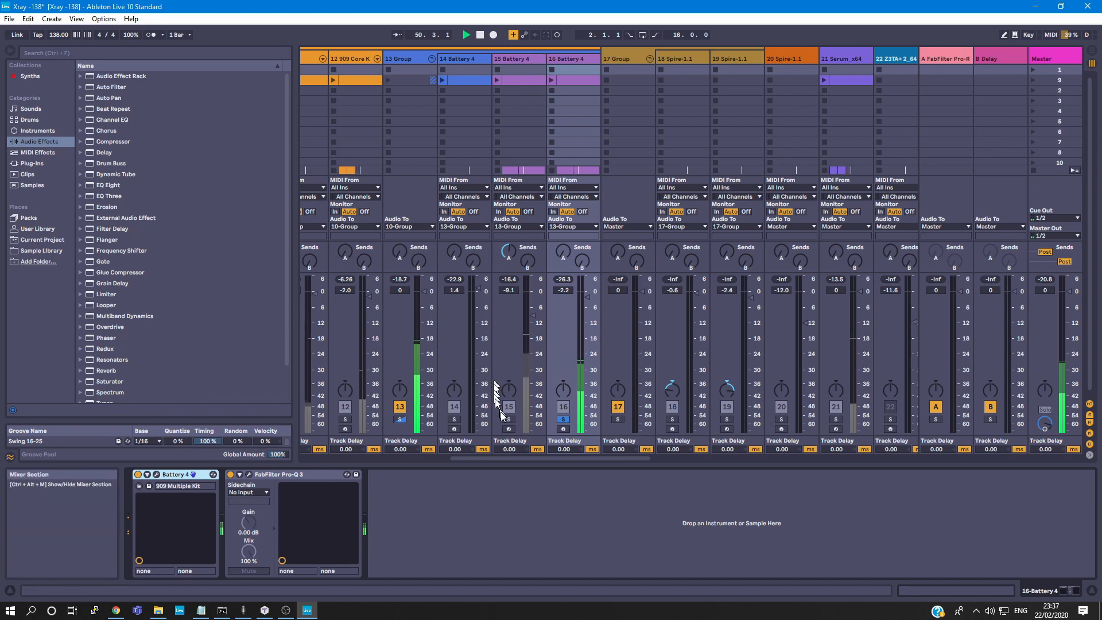
- Solo track 15 Battery 4 and examine the low-cut band in its FabFilter Pro-Q 3, closing the EQ when done
click(508, 428)
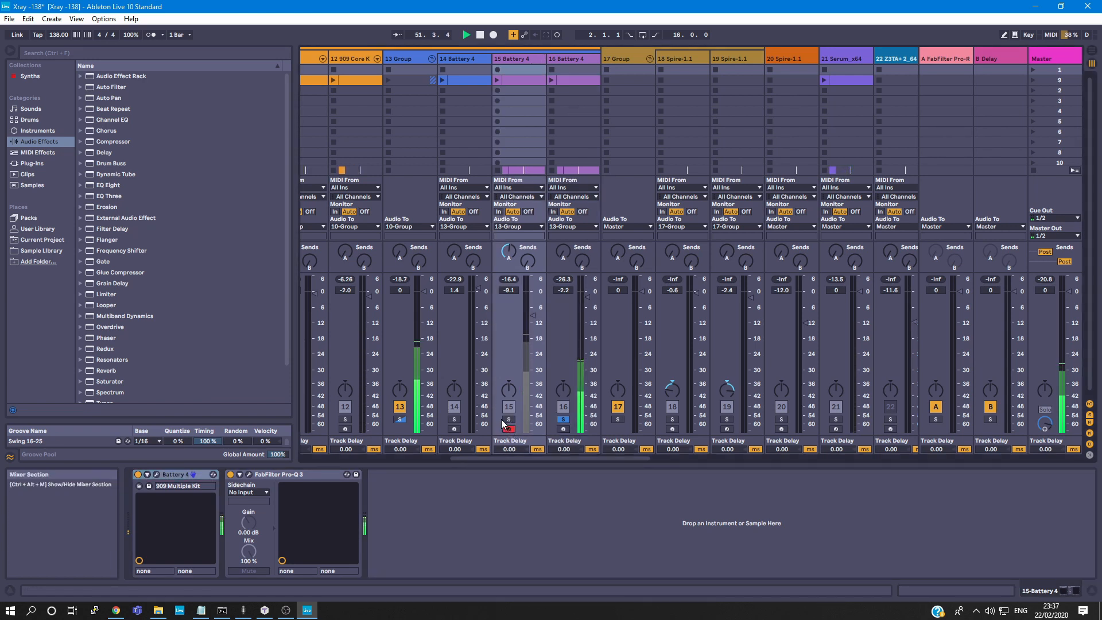
click(508, 418)
click(506, 54)
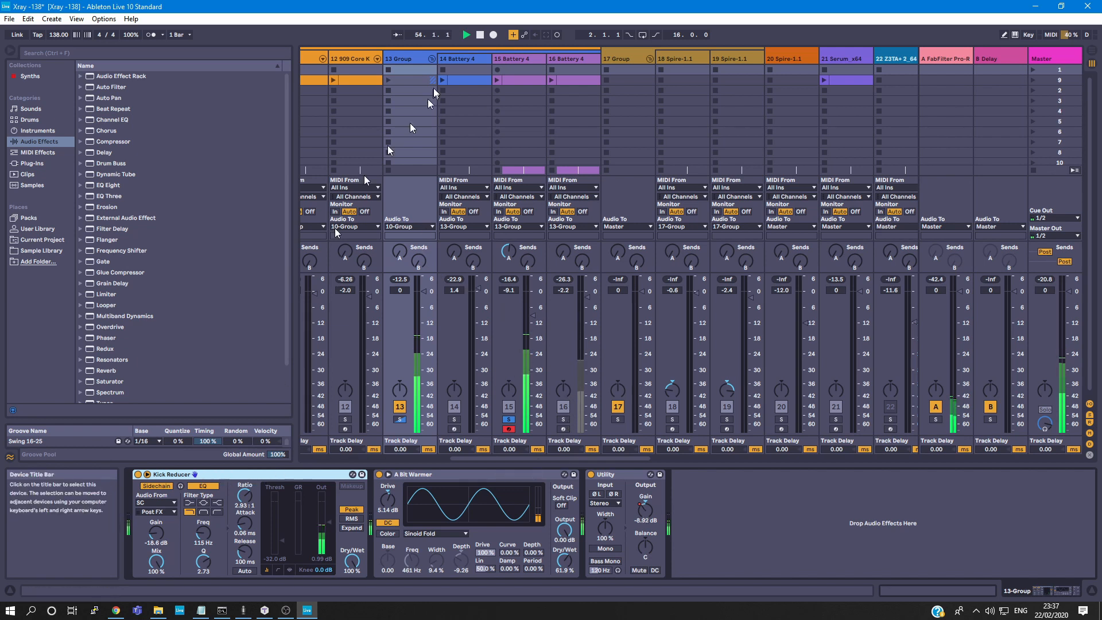
click(520, 59)
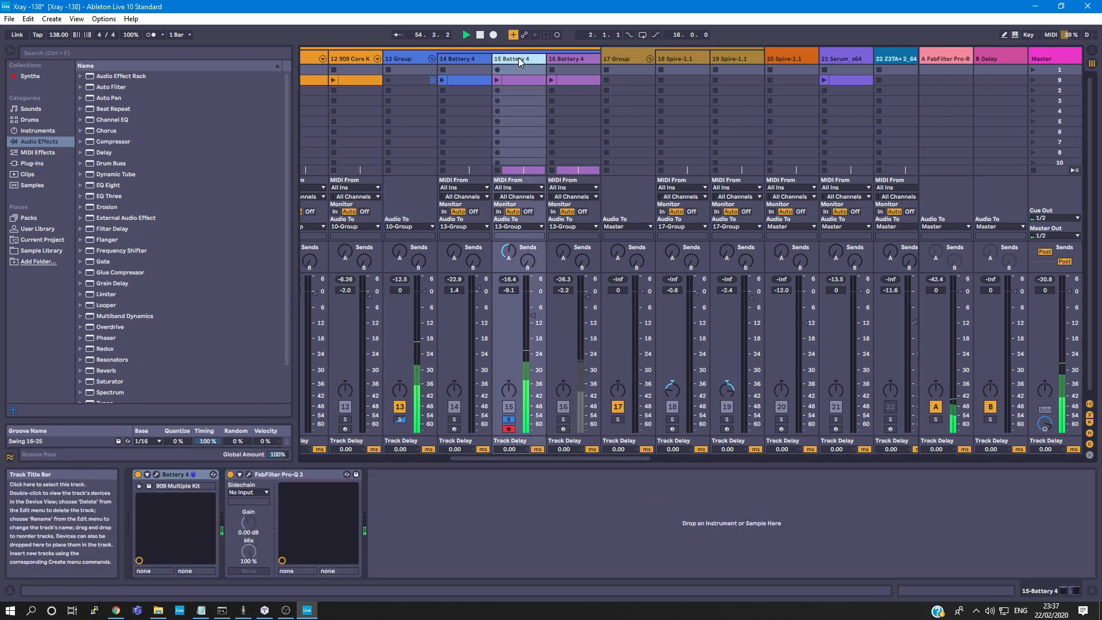
click(250, 474)
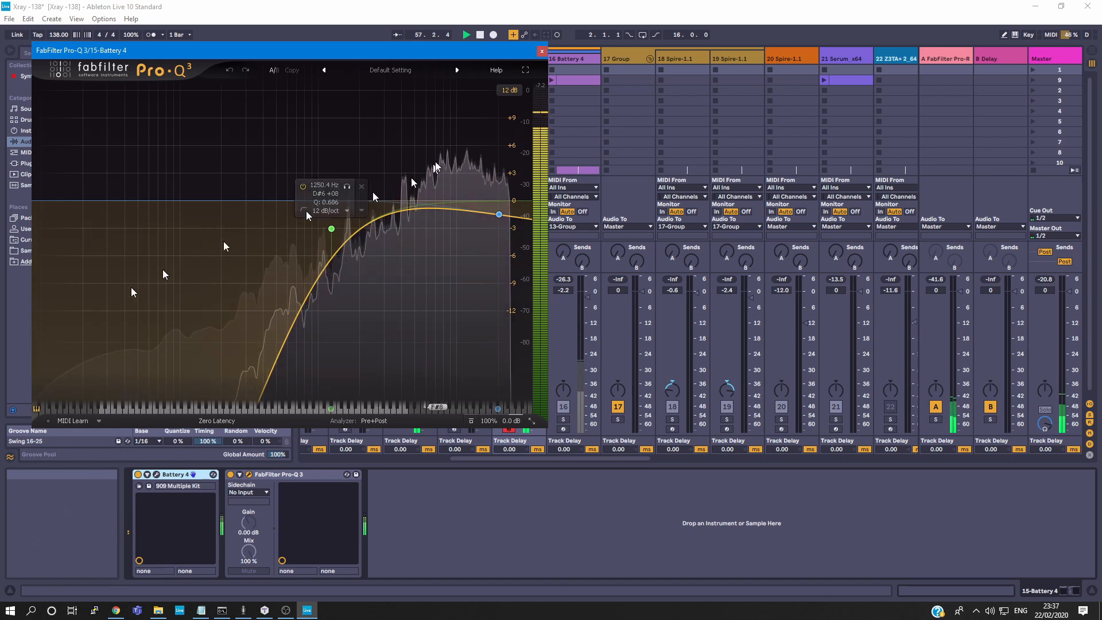
click(542, 51)
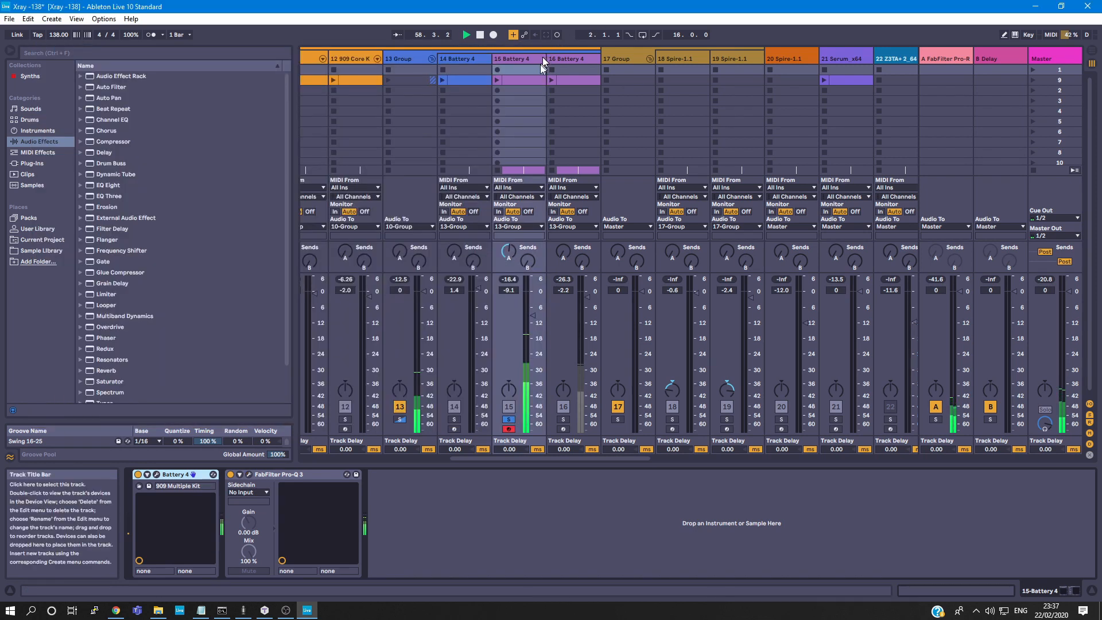
- Solo track 12 909 Core Kit and check its BarkOfDog plug-in settings, closing the plug-in when done
click(494, 460)
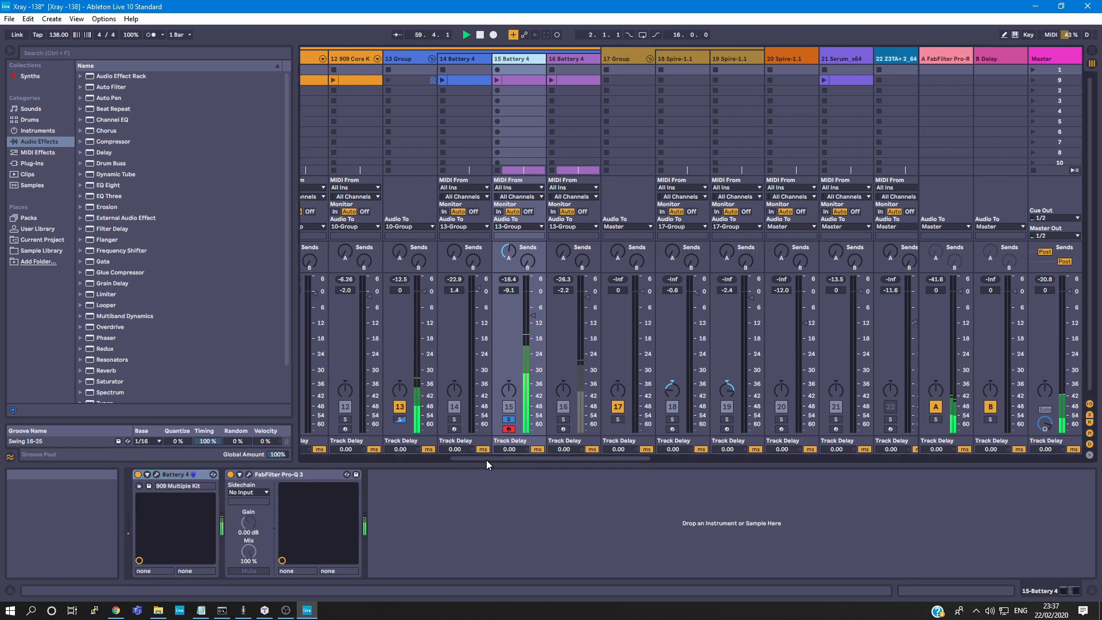
drag(491, 460, 402, 469)
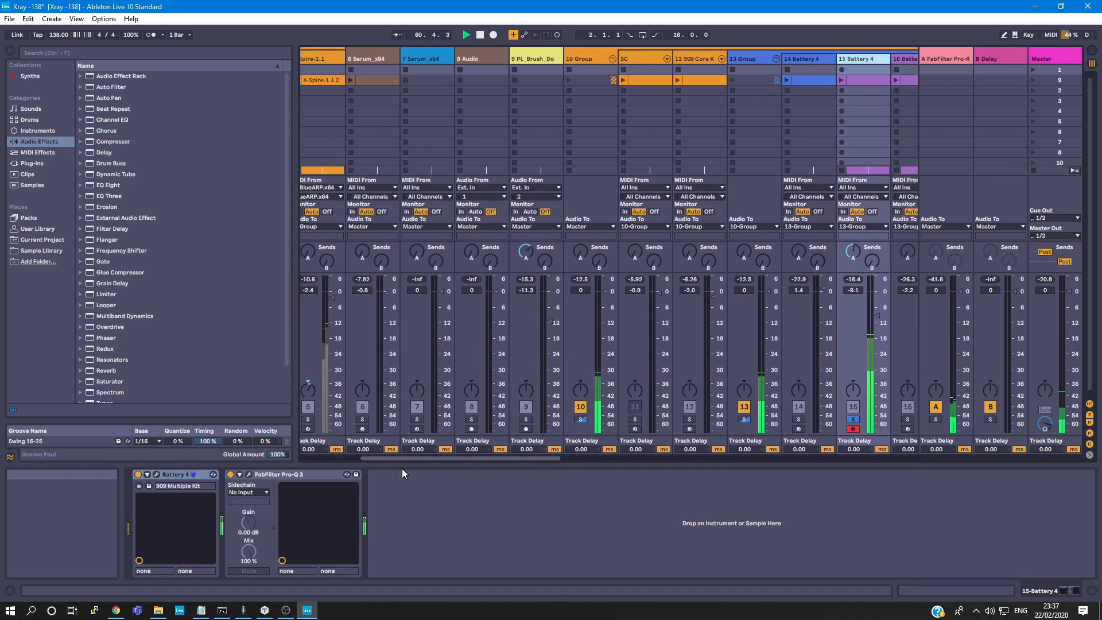
click(697, 57)
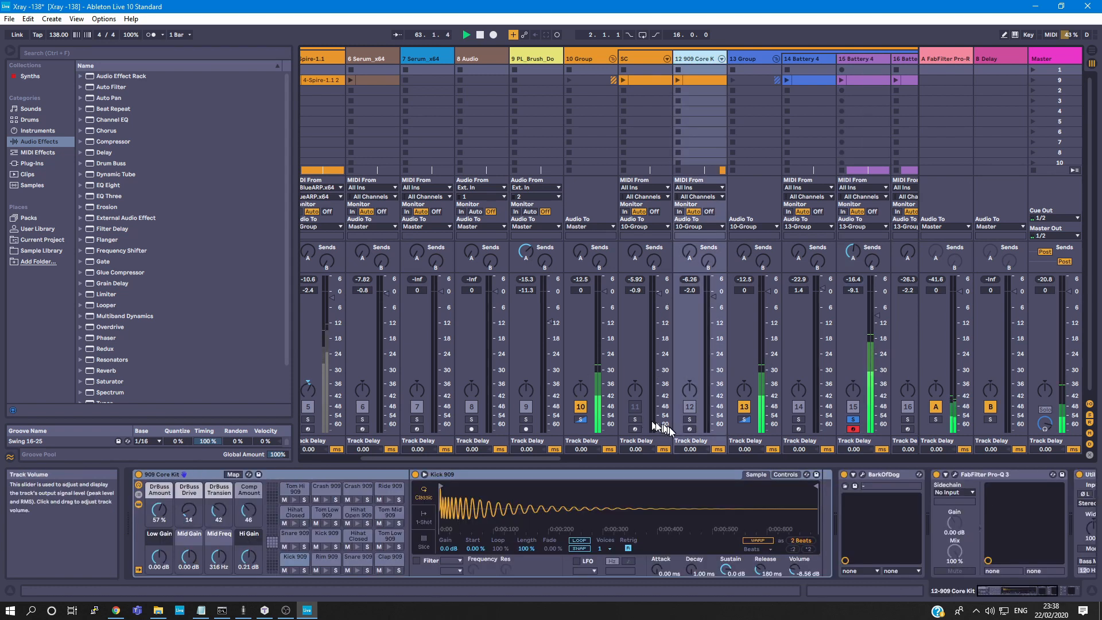
click(689, 420)
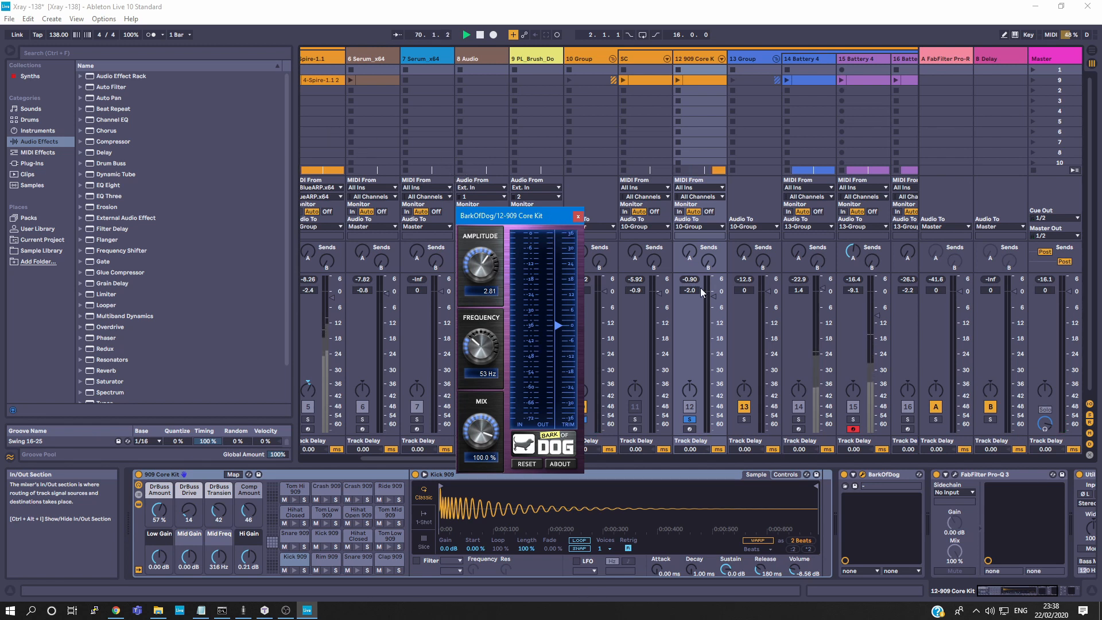
click(578, 216)
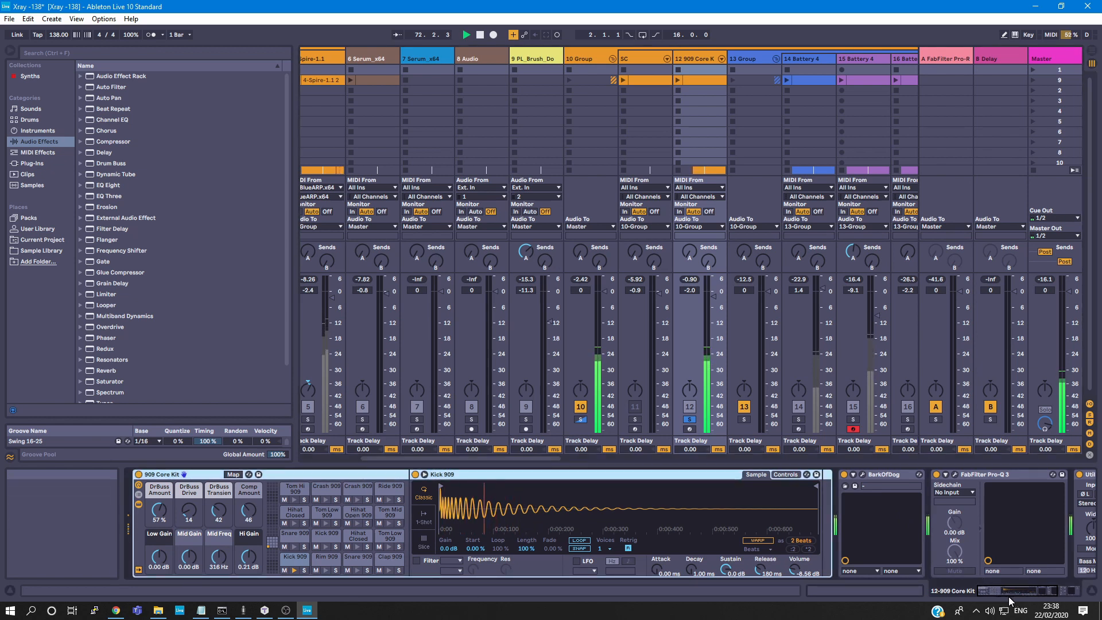
- Examine the low-cut band in the 909 Core Kit's FabFilter Pro-Q 3, stopping playback and moving the EQ window clear of the transport
drag(1010, 600, 1018, 588)
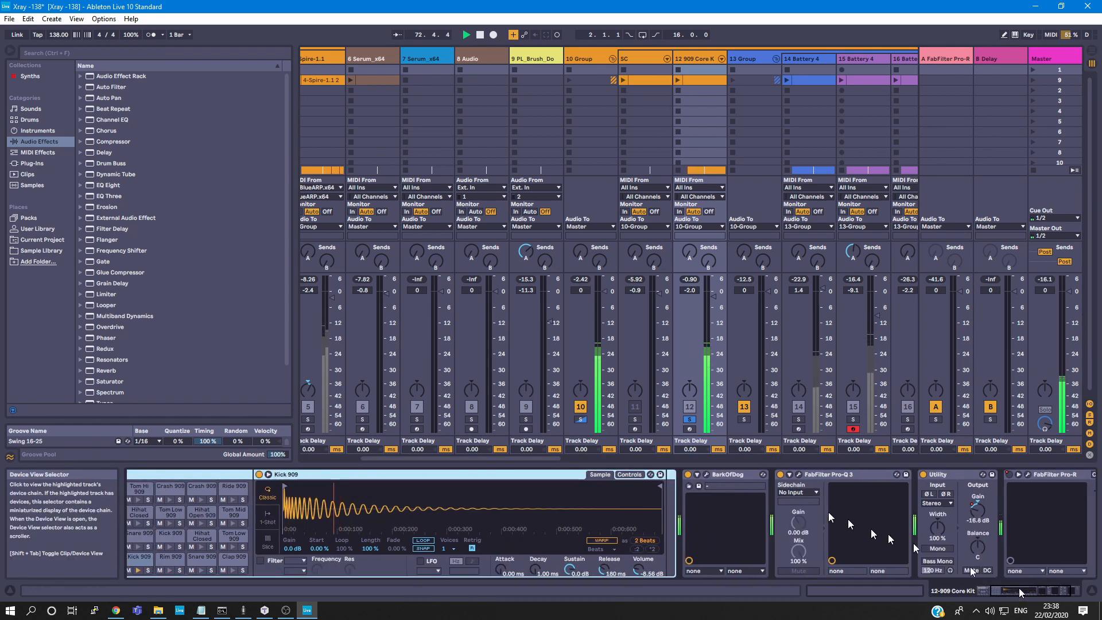
click(798, 472)
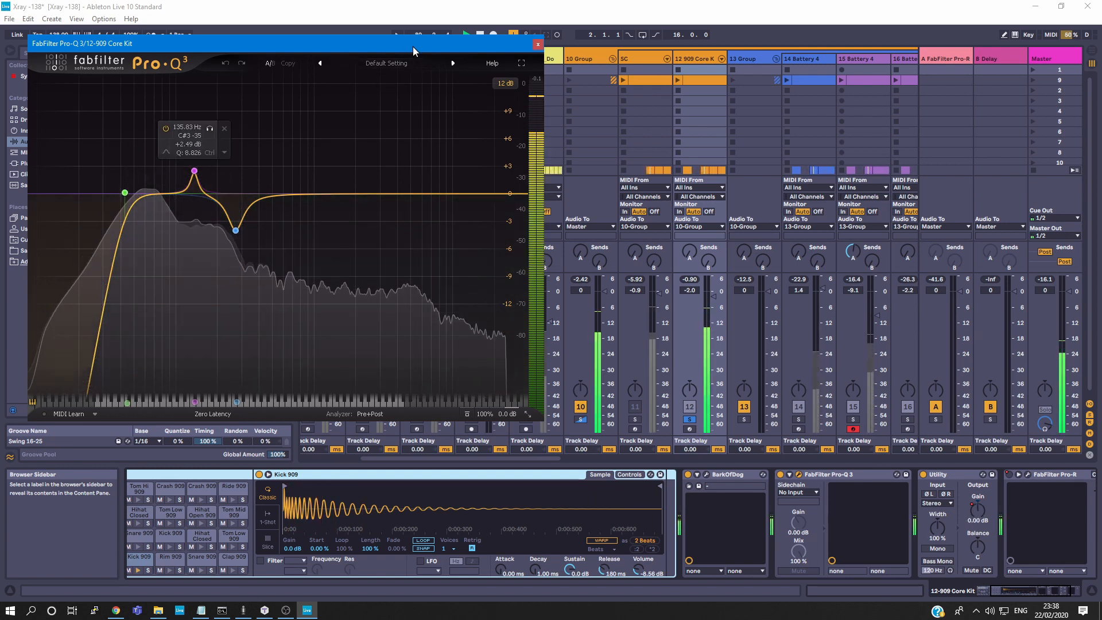
drag(412, 46, 437, 71)
click(459, 48)
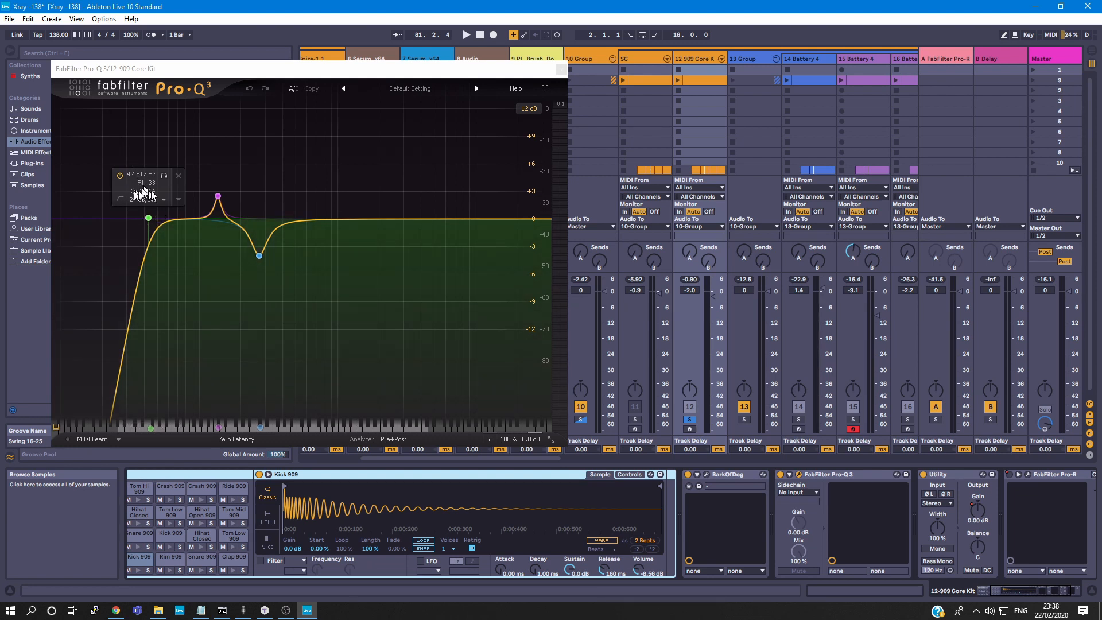
click(163, 176)
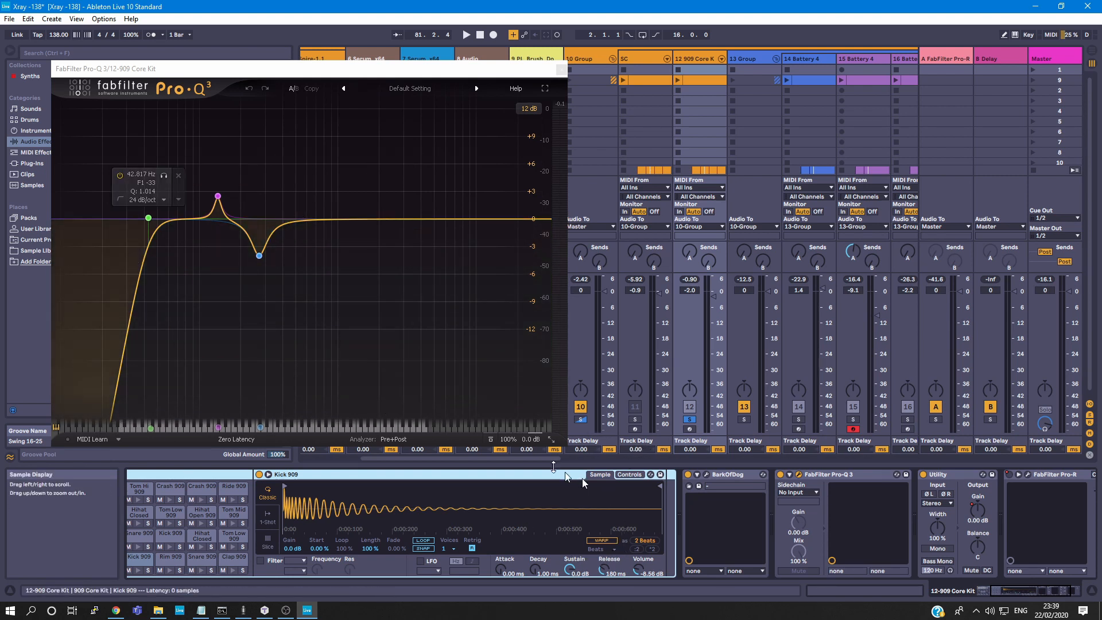
drag(545, 459, 525, 422)
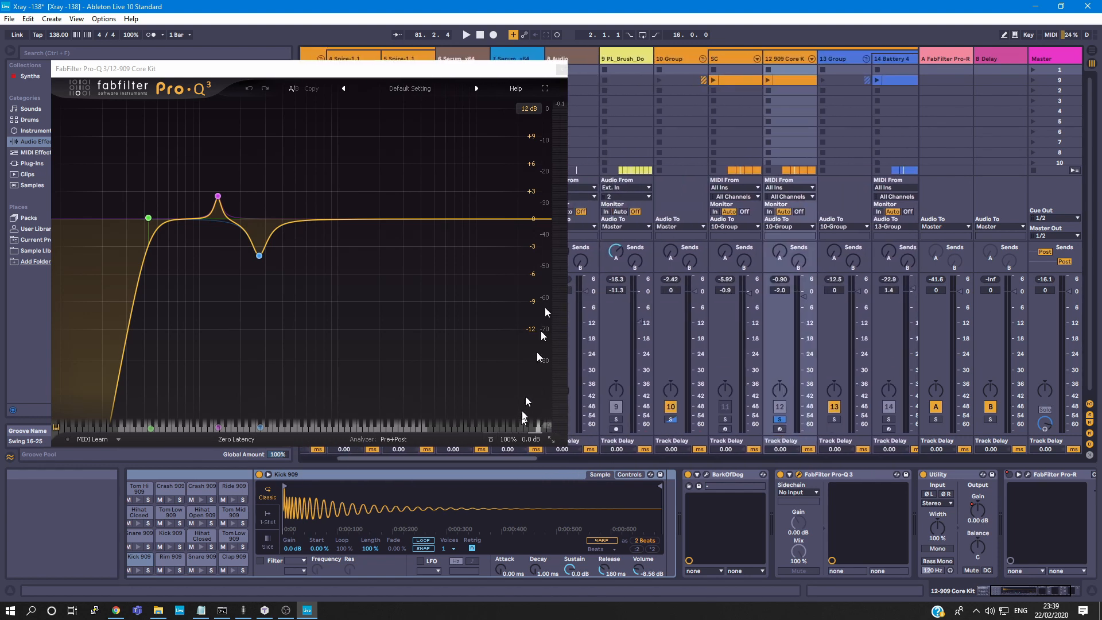
- Overlay the 7-Serum_x64 spectrum in the 909 Core Kit's Pro-Q 3 analyzer and play the song from around bar 88
click(395, 440)
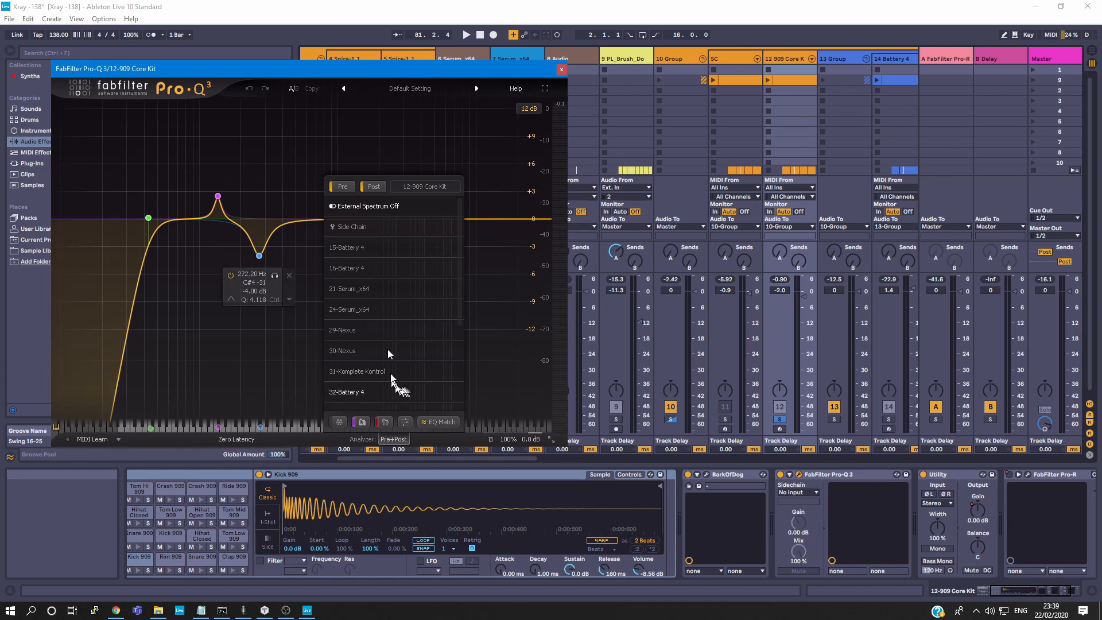
scroll(398, 287, down, 5)
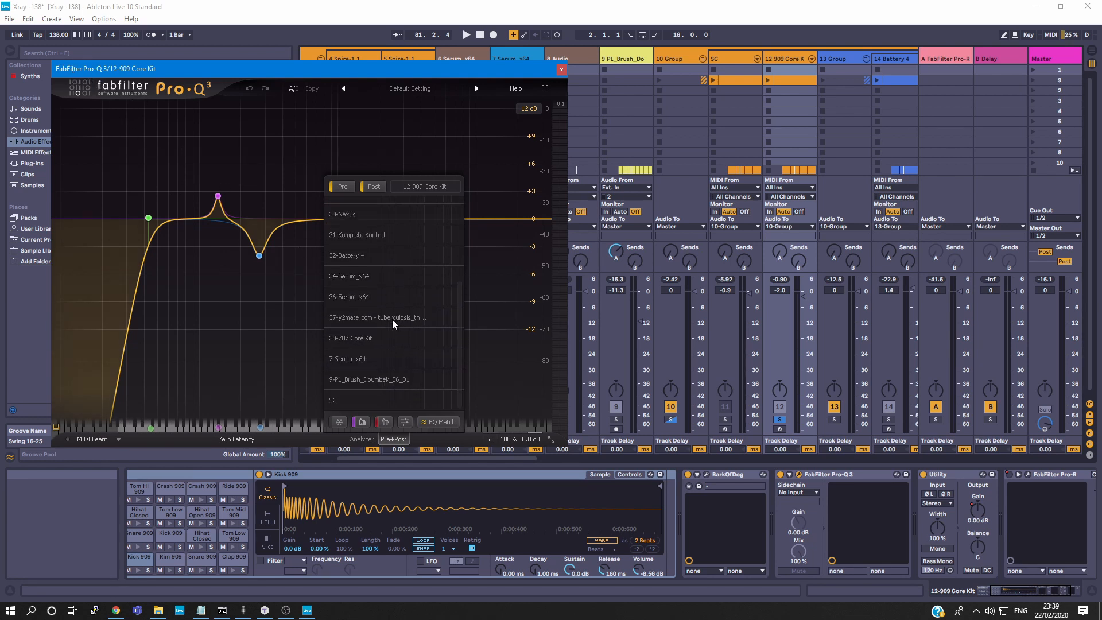
click(347, 359)
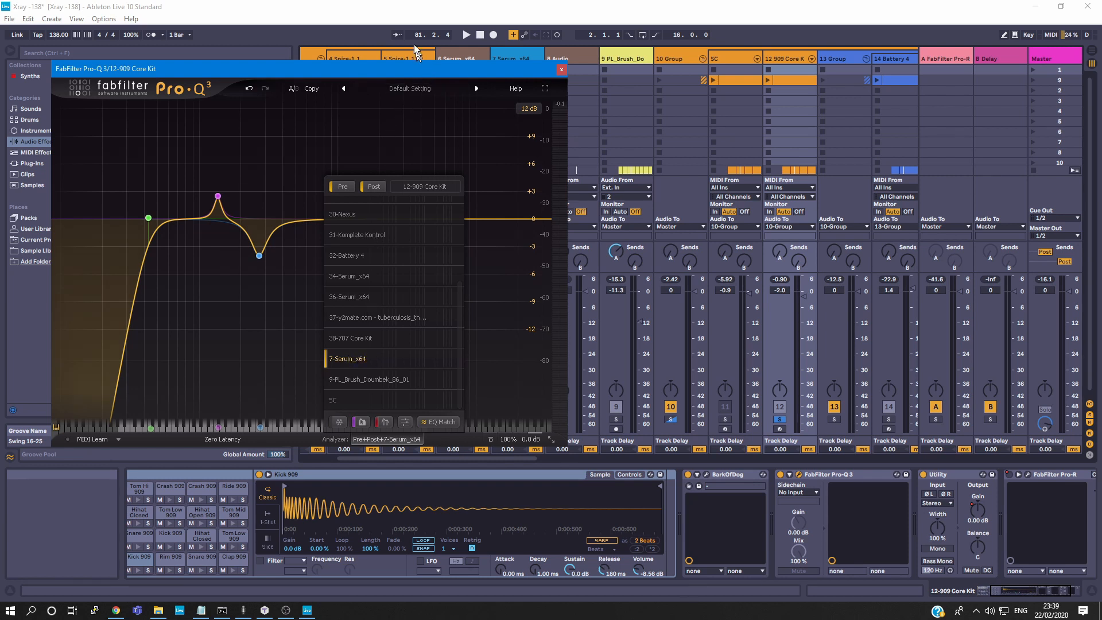
drag(413, 39, 413, 31)
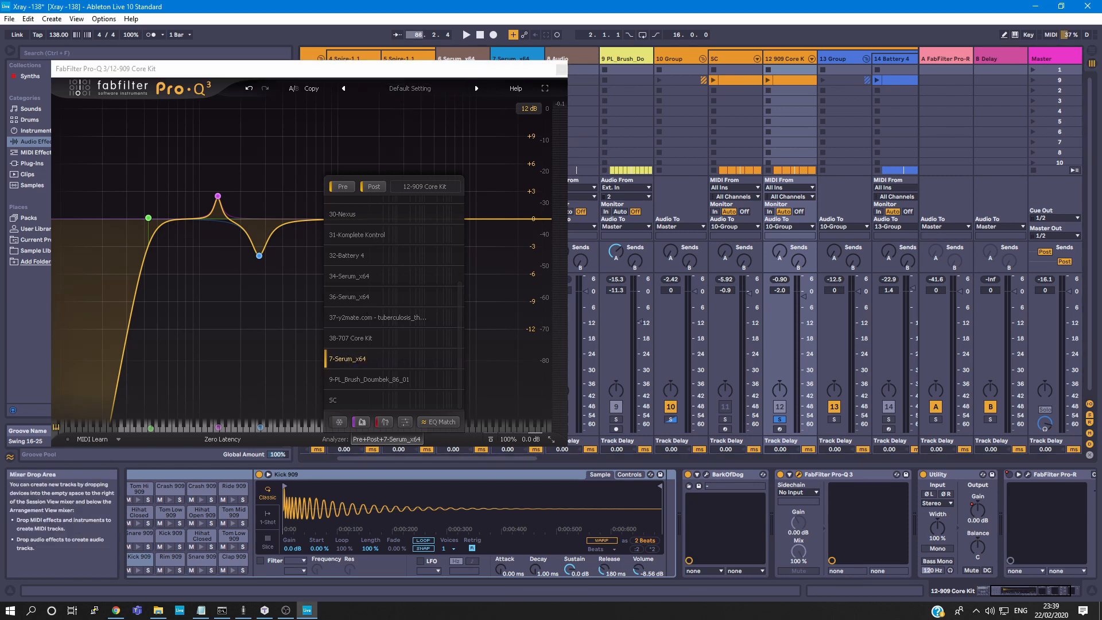
click(465, 35)
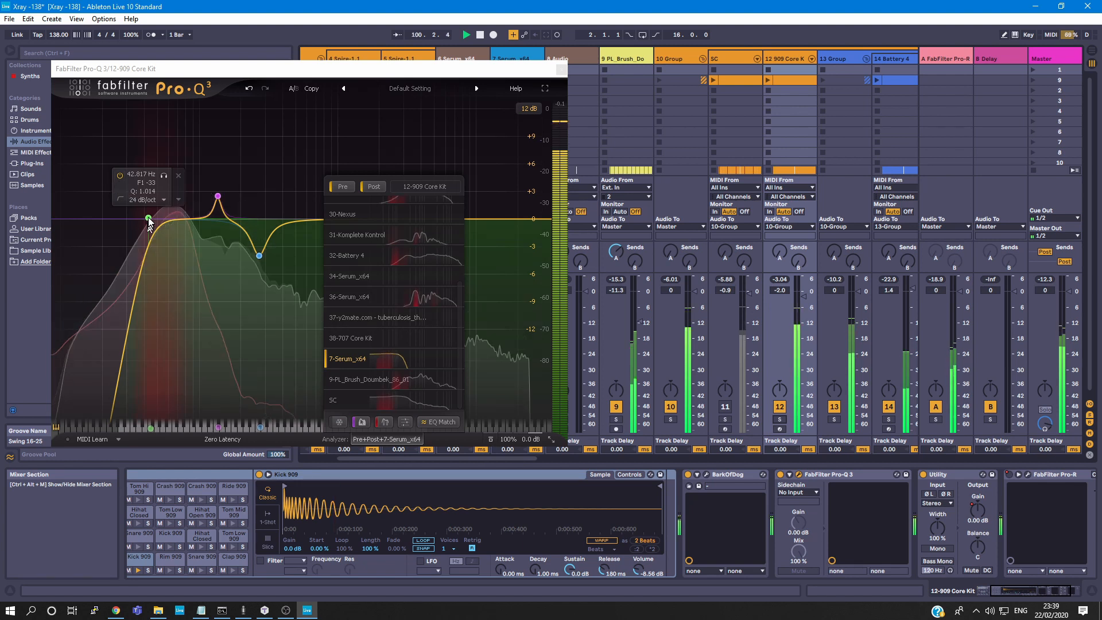
- Sweep the 909 Core Kit's low-cut band up to about 100 Hz, settle it at about 49 Hz and close the EQ
drag(148, 218, 199, 224)
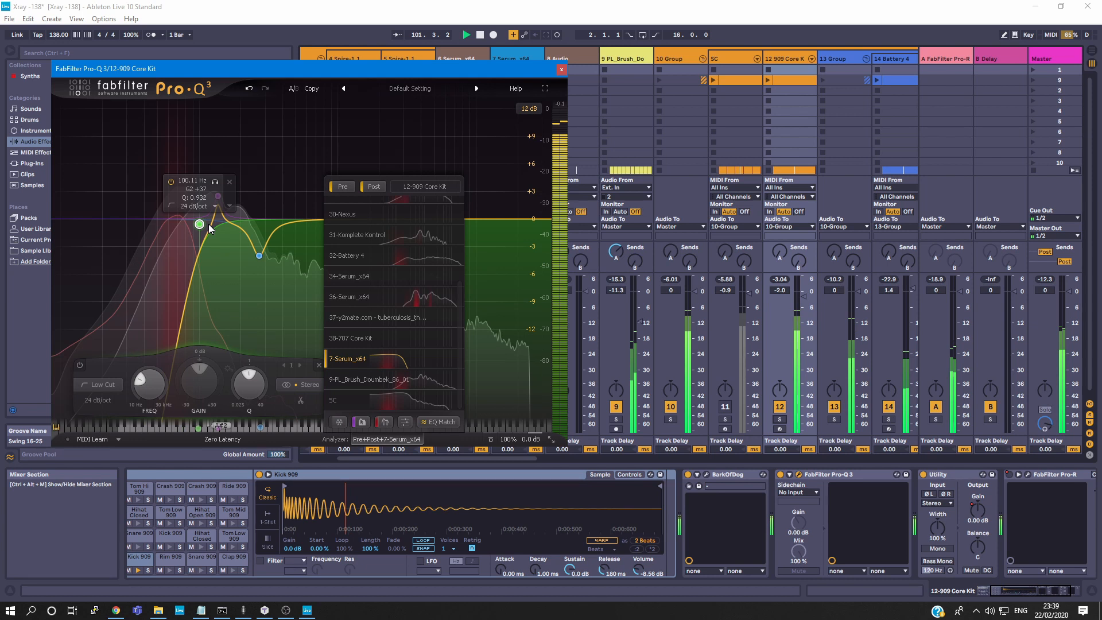
drag(210, 229, 157, 230)
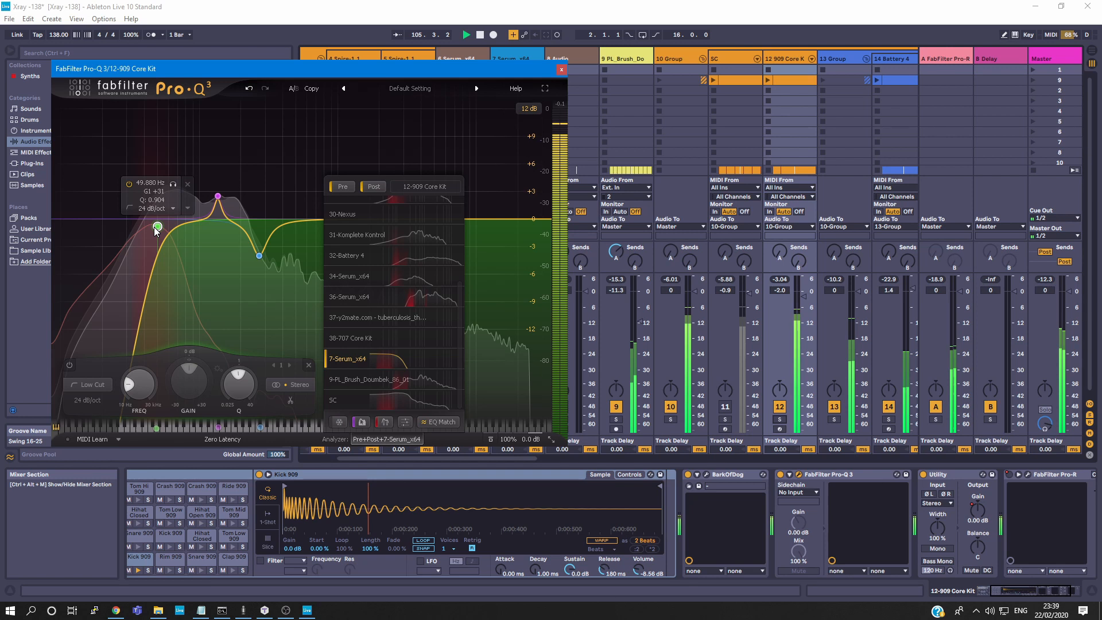
drag(155, 231, 154, 227)
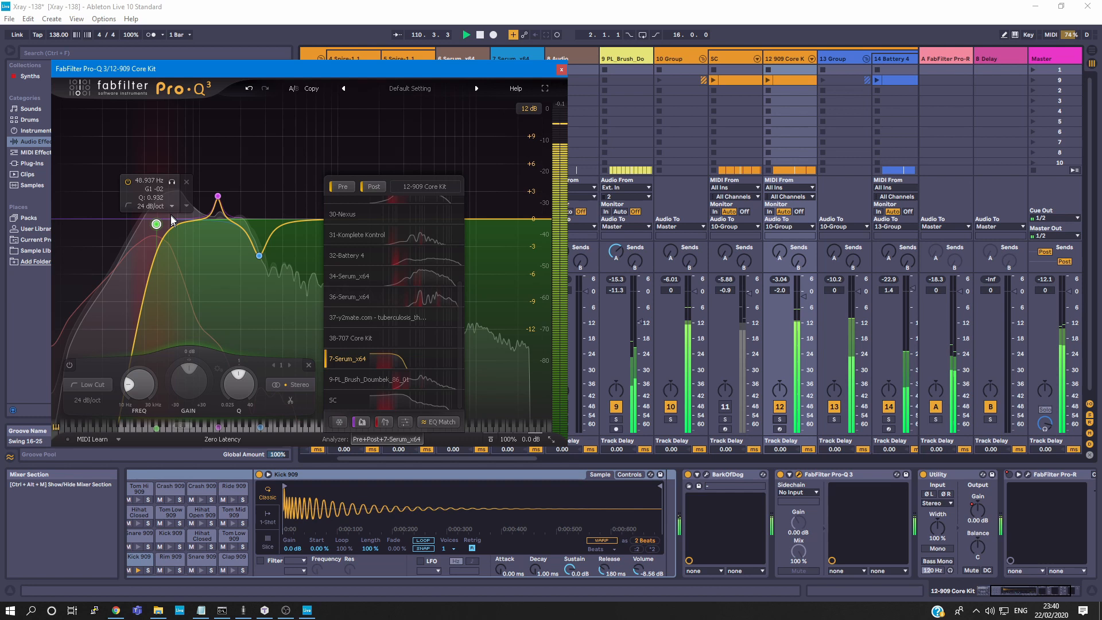
click(561, 70)
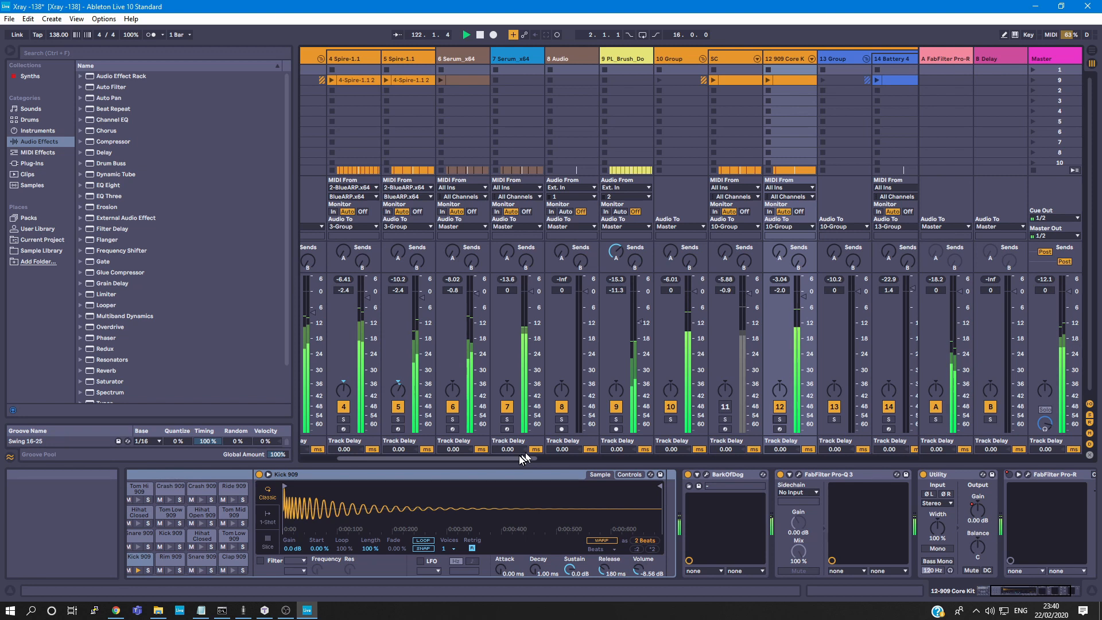
- Select the SC track and solo it briefly to check its signal, returning to the full mix
click(741, 61)
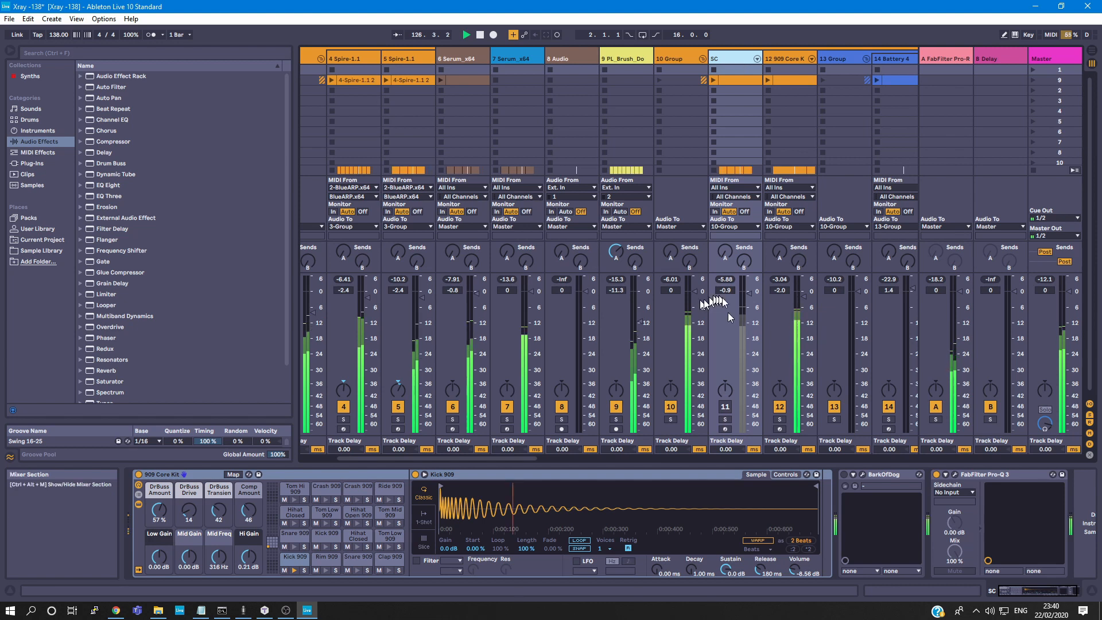
click(724, 420)
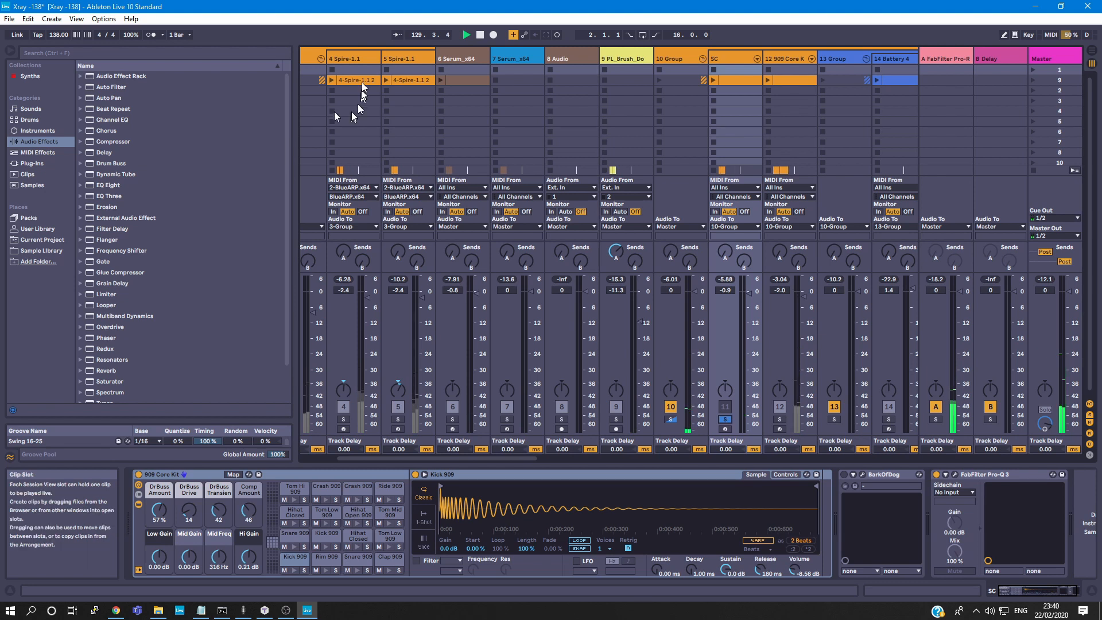
click(724, 419)
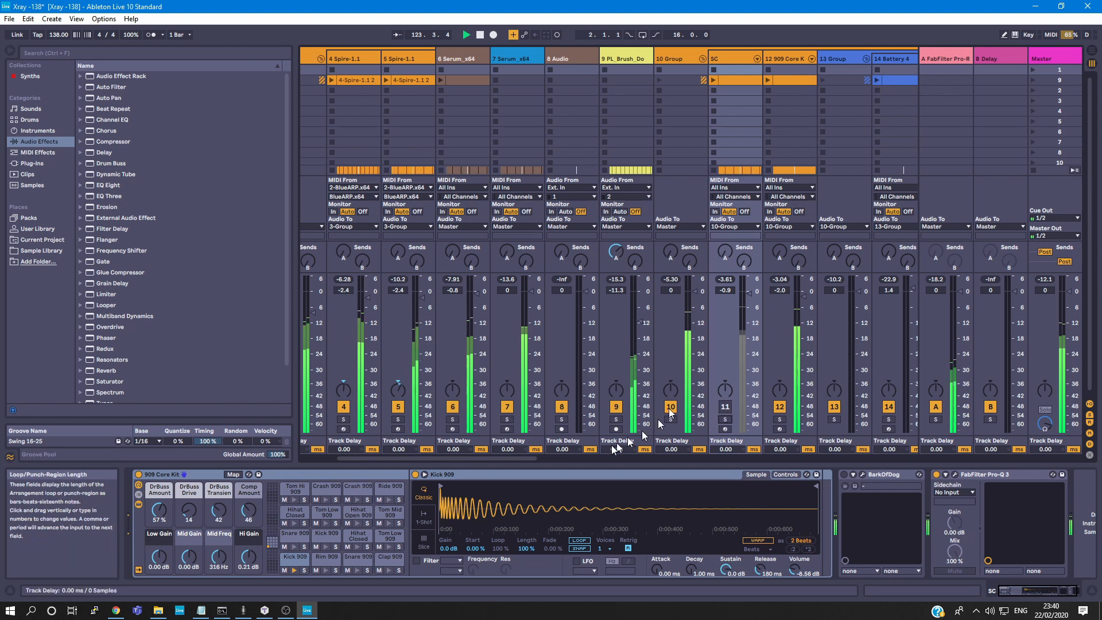
- Examine the Kick Reducer on track 7 Serum_x64, comparing its sidechain toggle and viewing its source list while keeping SC
scroll(536, 463, right, 4)
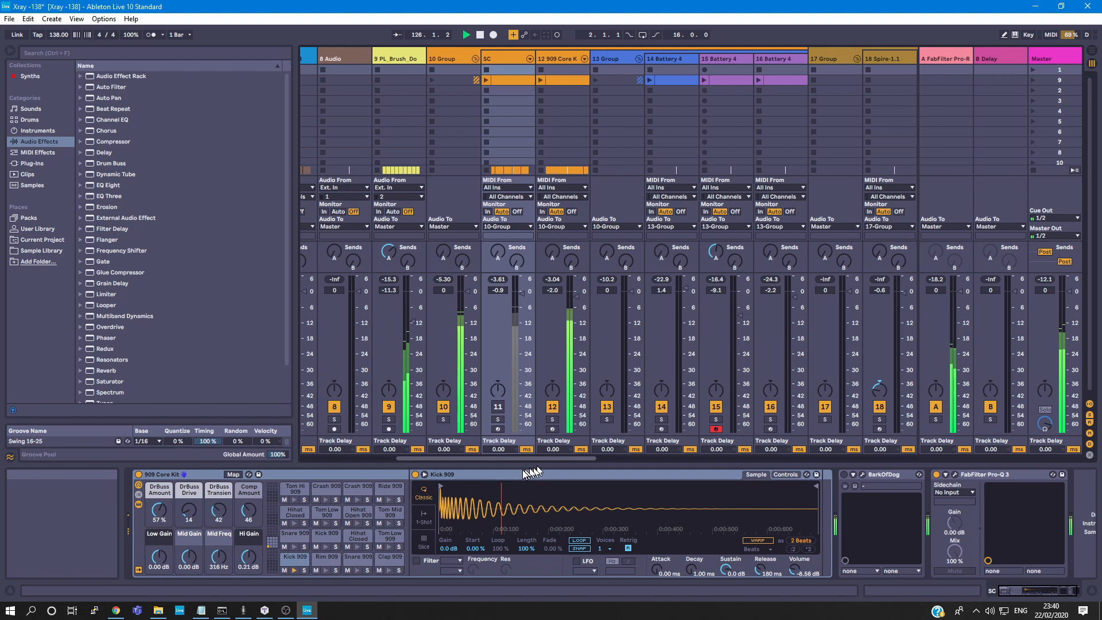
scroll(532, 472, left, 7)
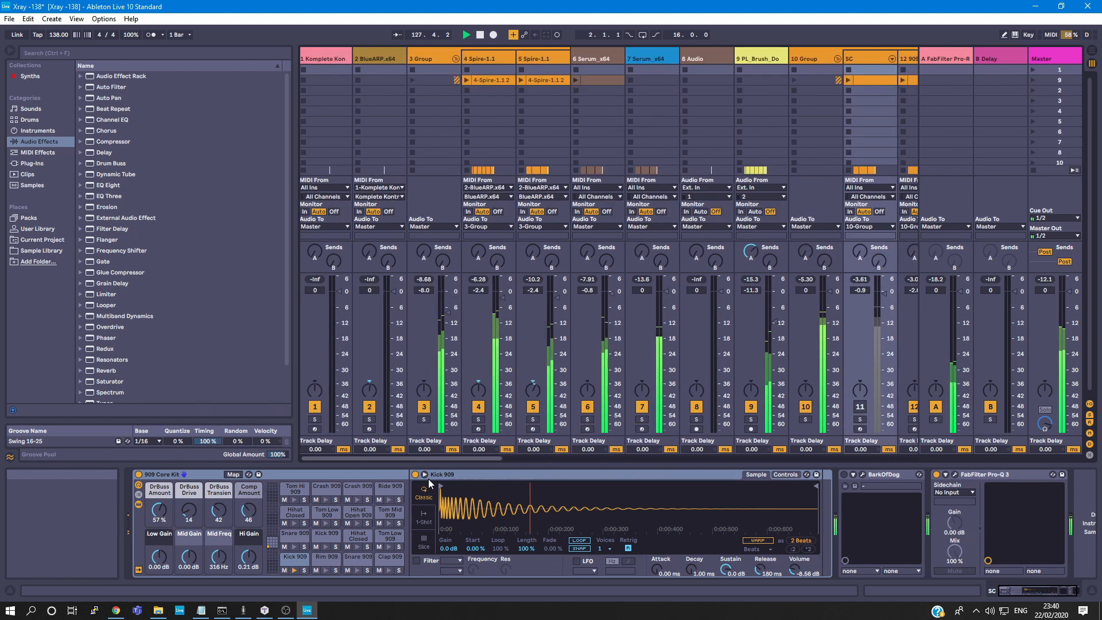
click(643, 50)
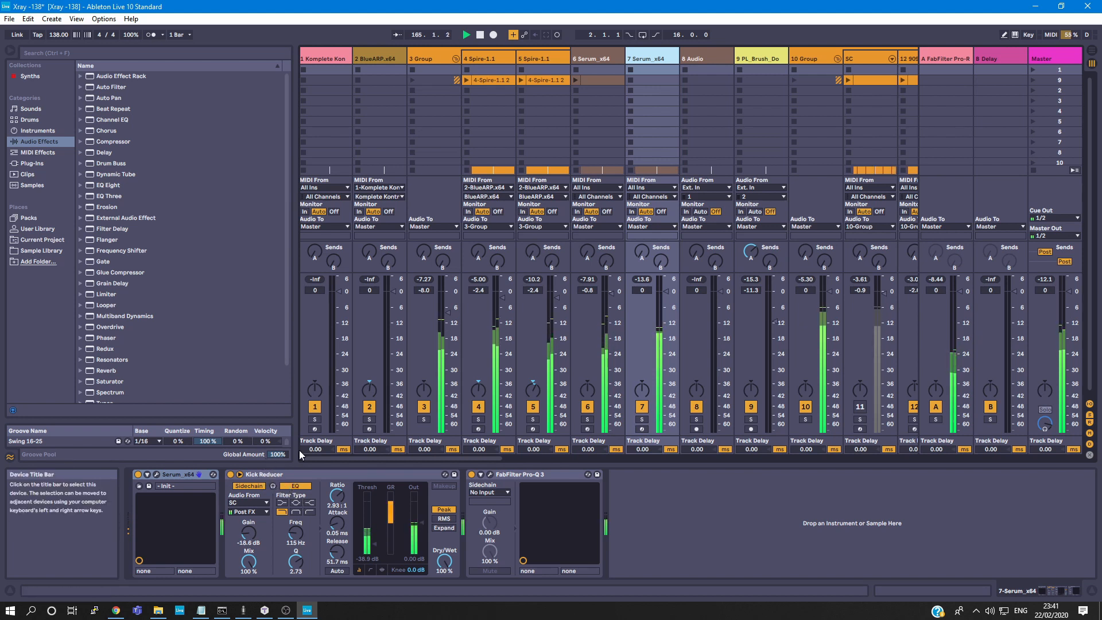
click(243, 487)
click(243, 488)
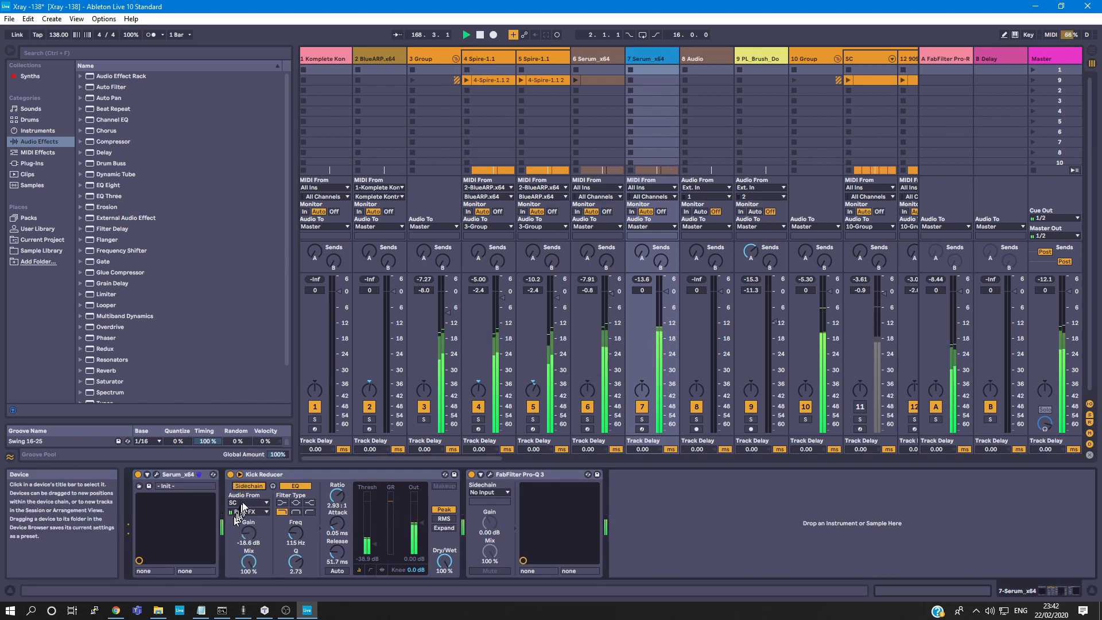
click(245, 501)
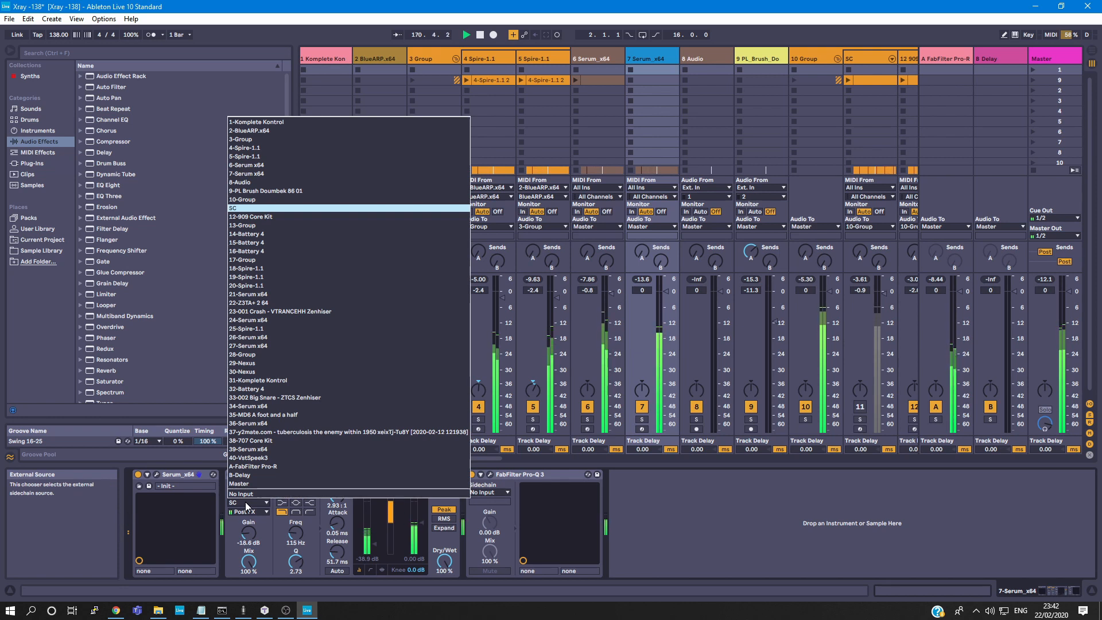
click(247, 504)
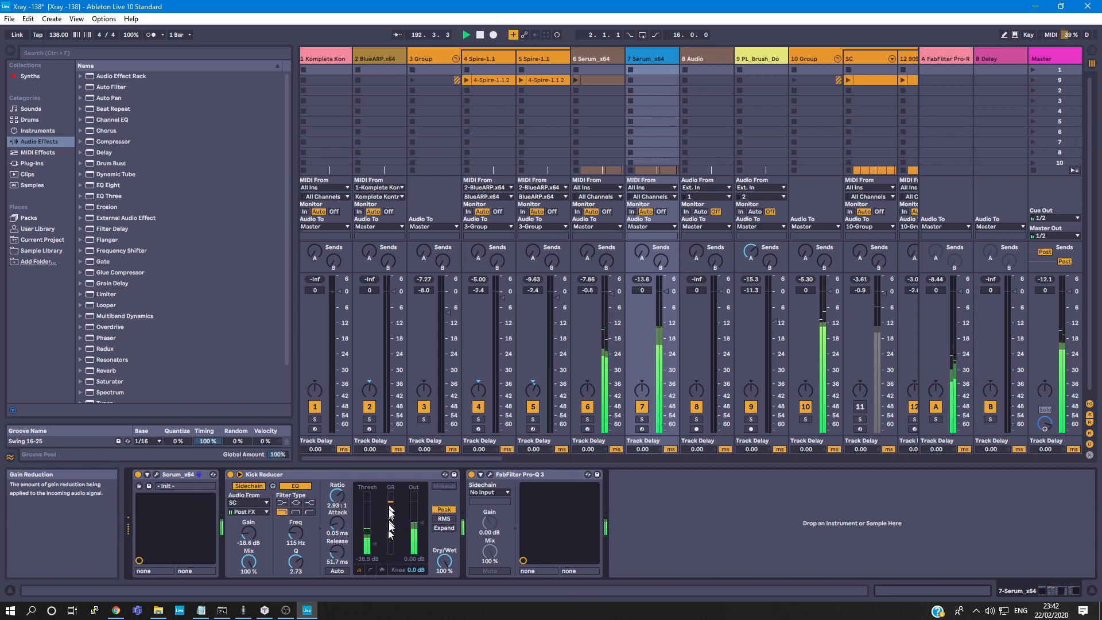
- Solo track 7 Serum_x64, try Mono on the Master's last Utility, and turn on Bass Mono instead
click(641, 419)
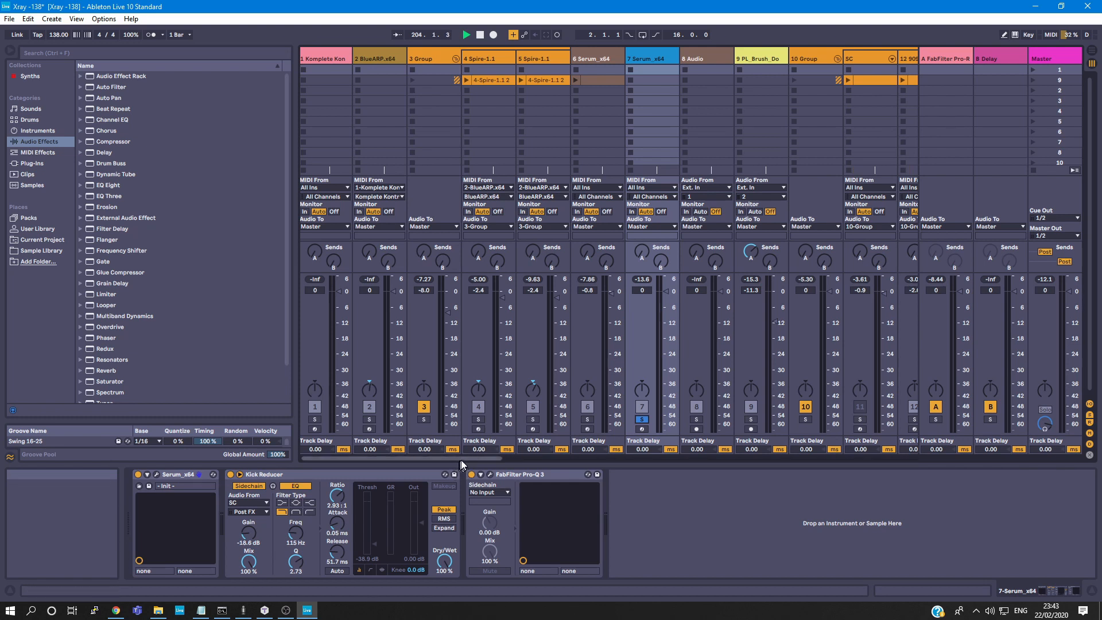
drag(462, 459, 548, 458)
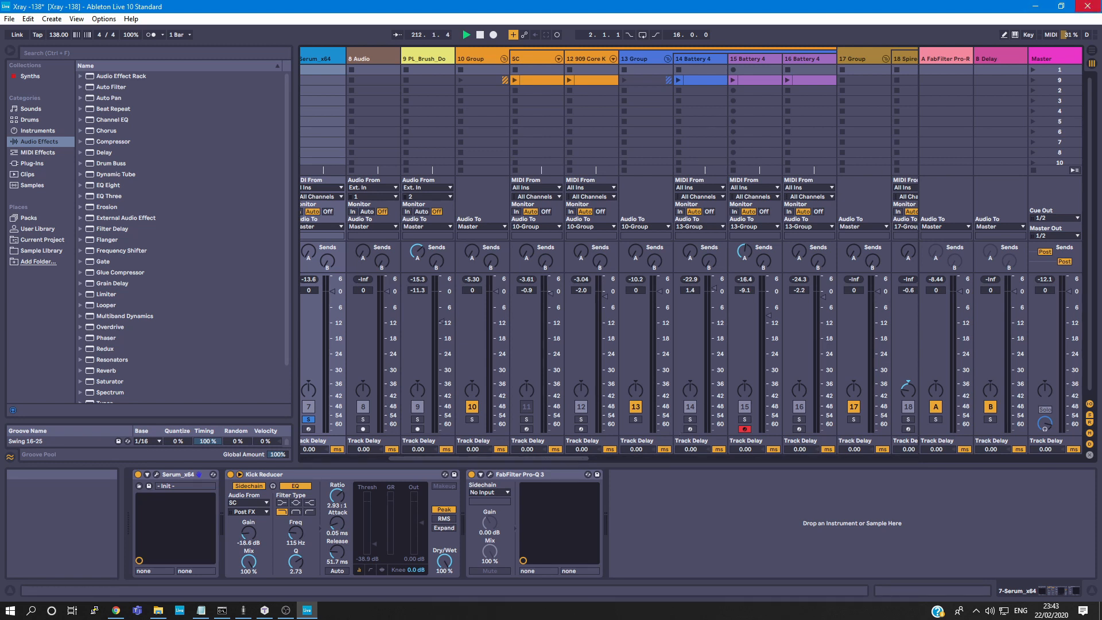
click(1037, 57)
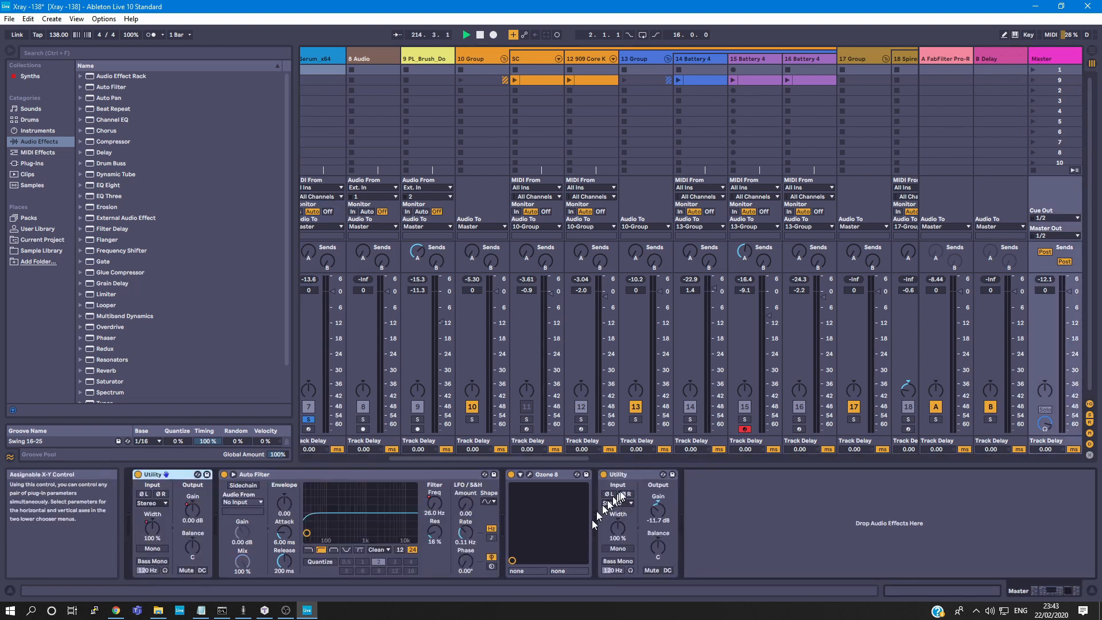
click(617, 548)
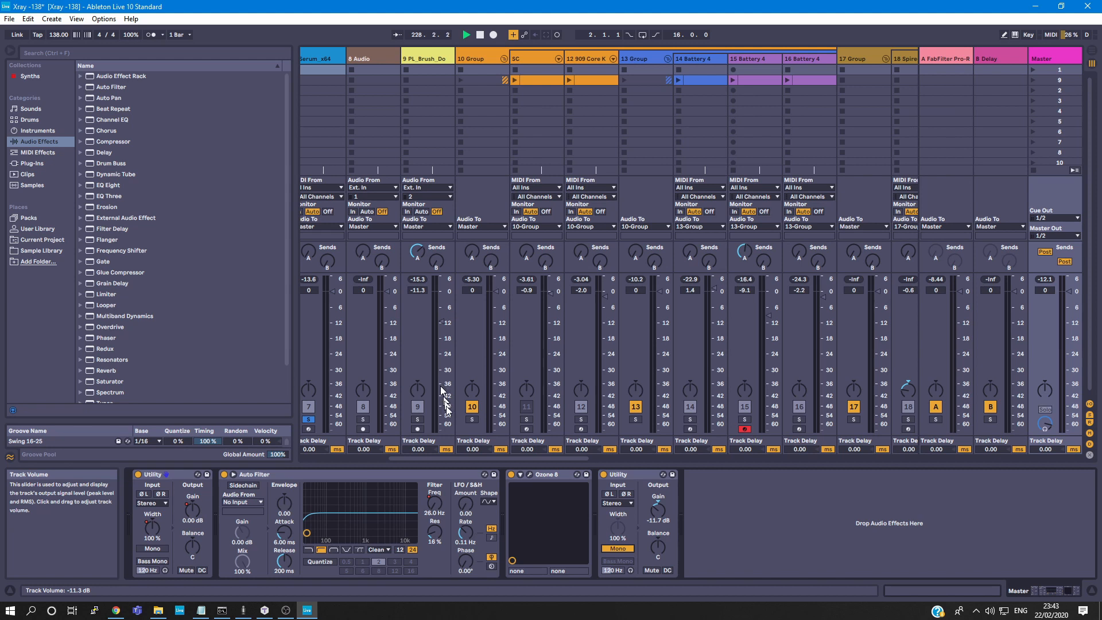
click(618, 549)
click(616, 561)
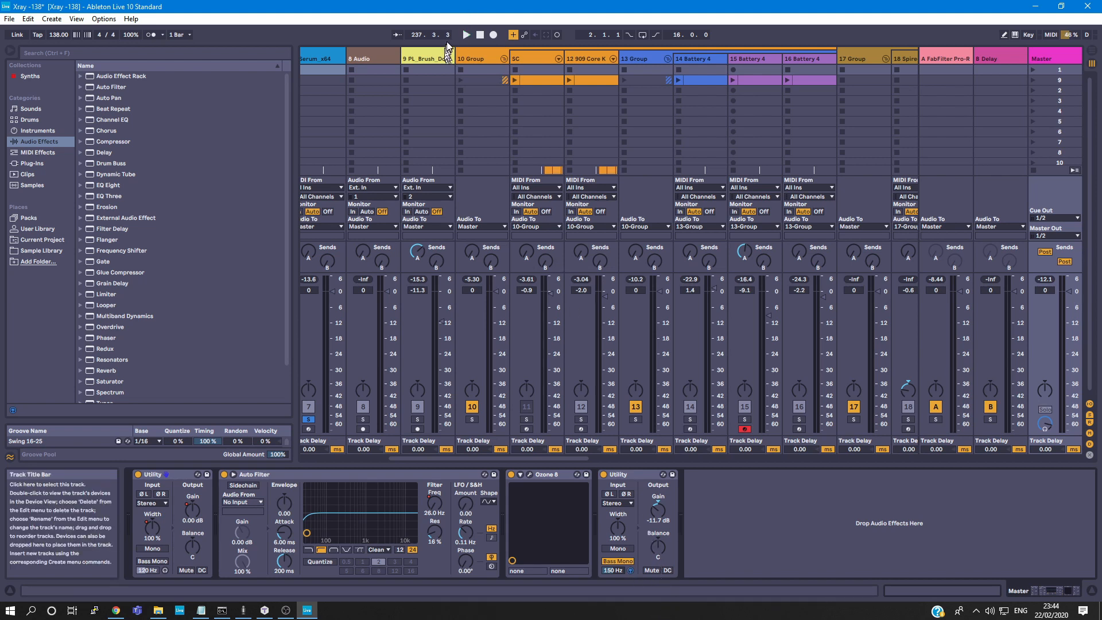
- Restart playback with track 7 unsoloed and set the last Utility's Bass Mono frequency to 158 Hz
click(466, 34)
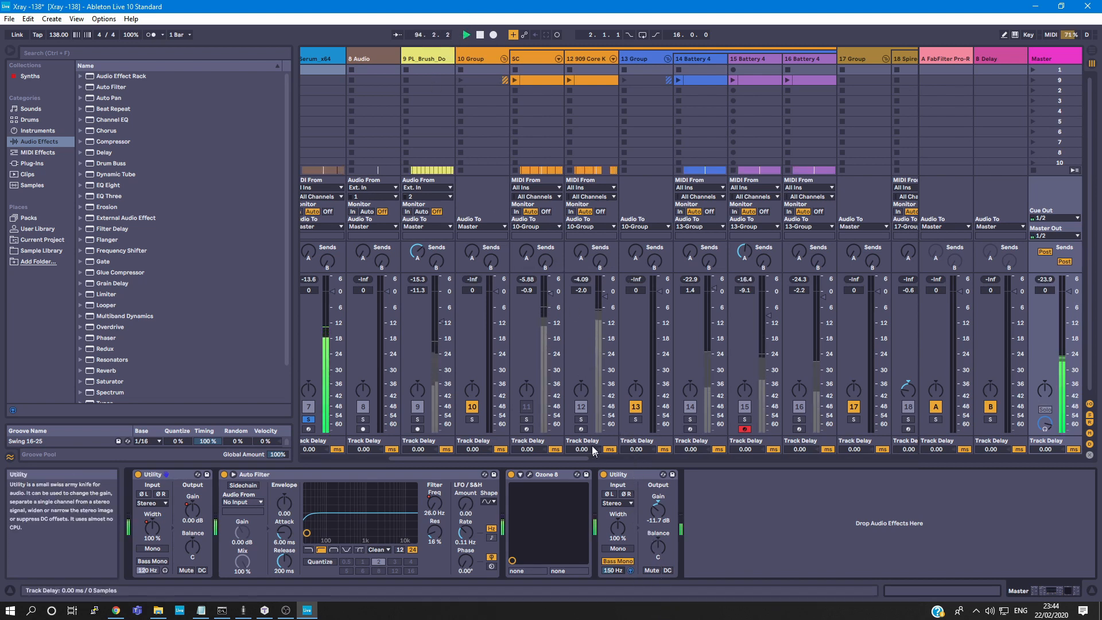
click(309, 420)
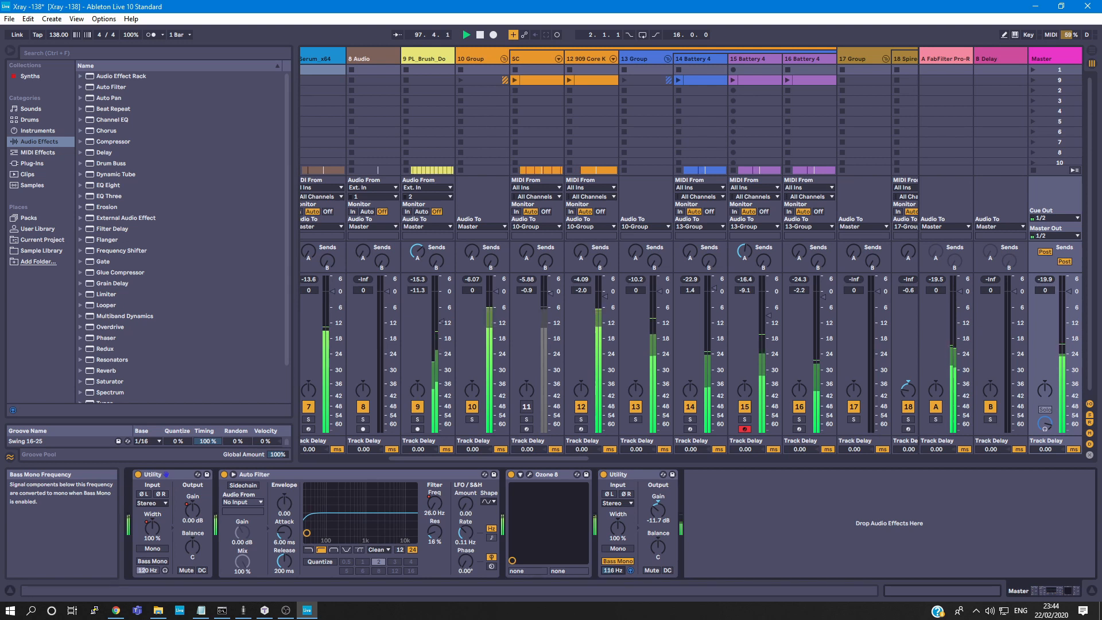
drag(613, 570, 612, 560)
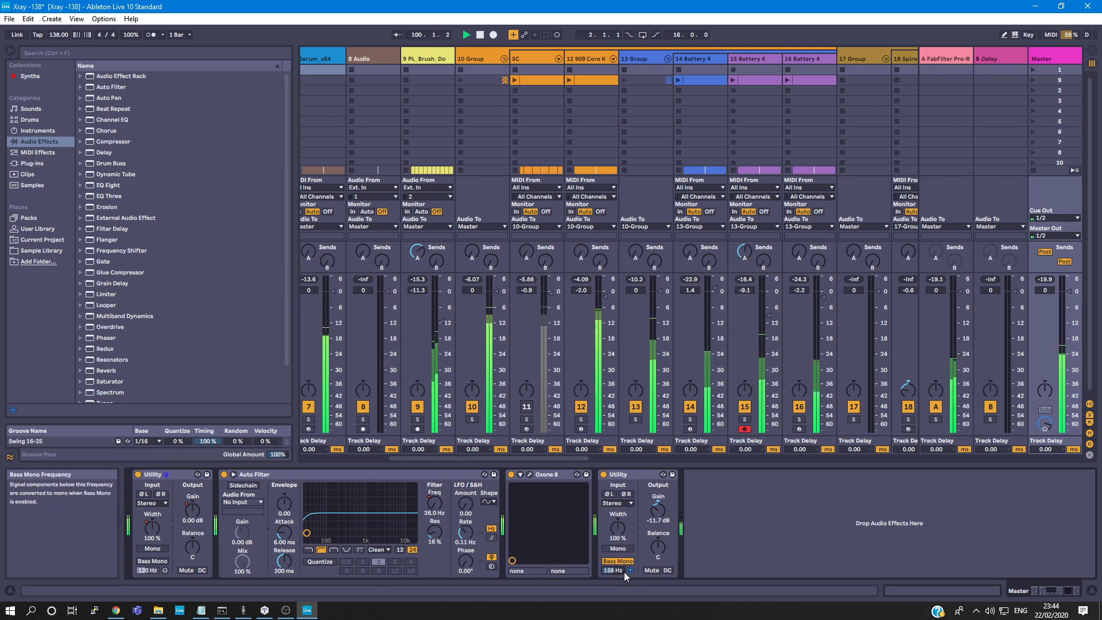
drag(624, 571, 625, 567)
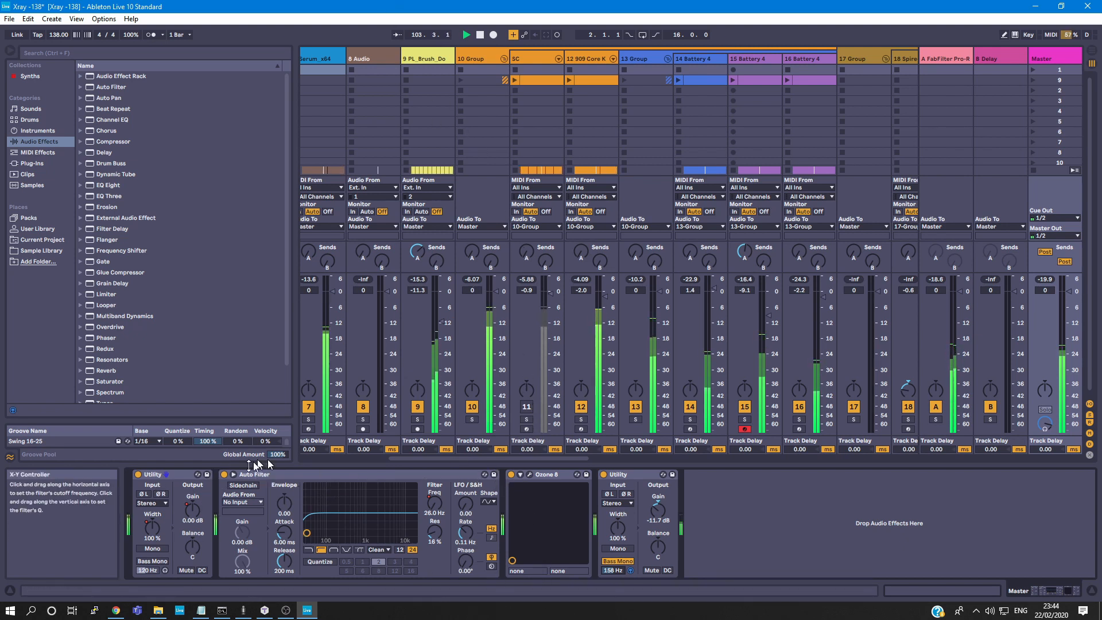
- Open Ozone 8 on the Master and solo individual Imager bands to compare their stereo width
click(529, 474)
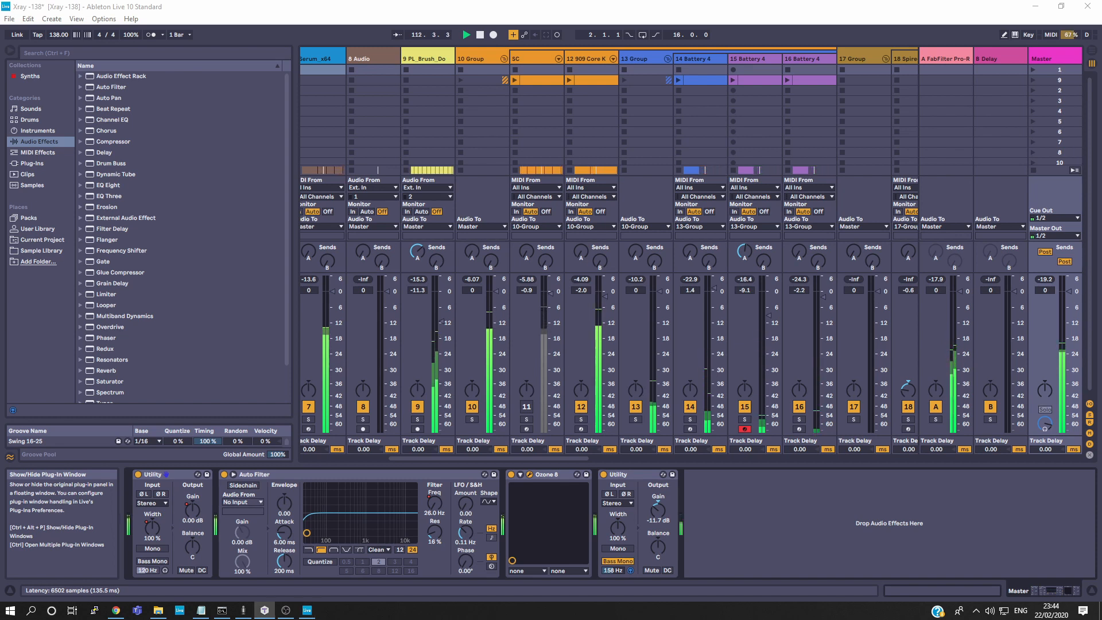
click(529, 474)
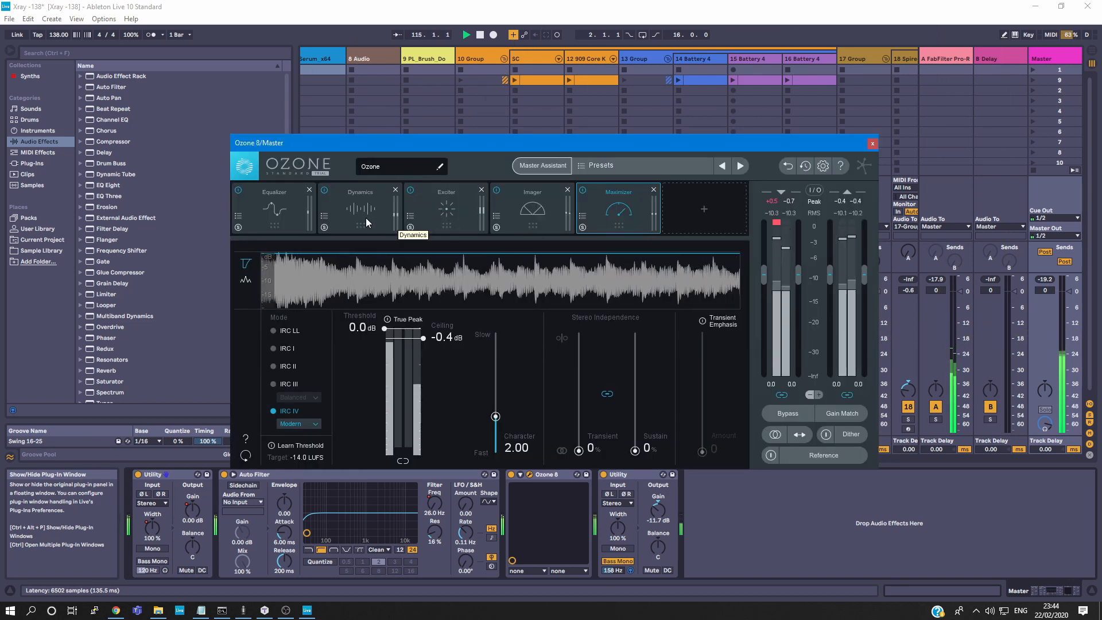
click(529, 216)
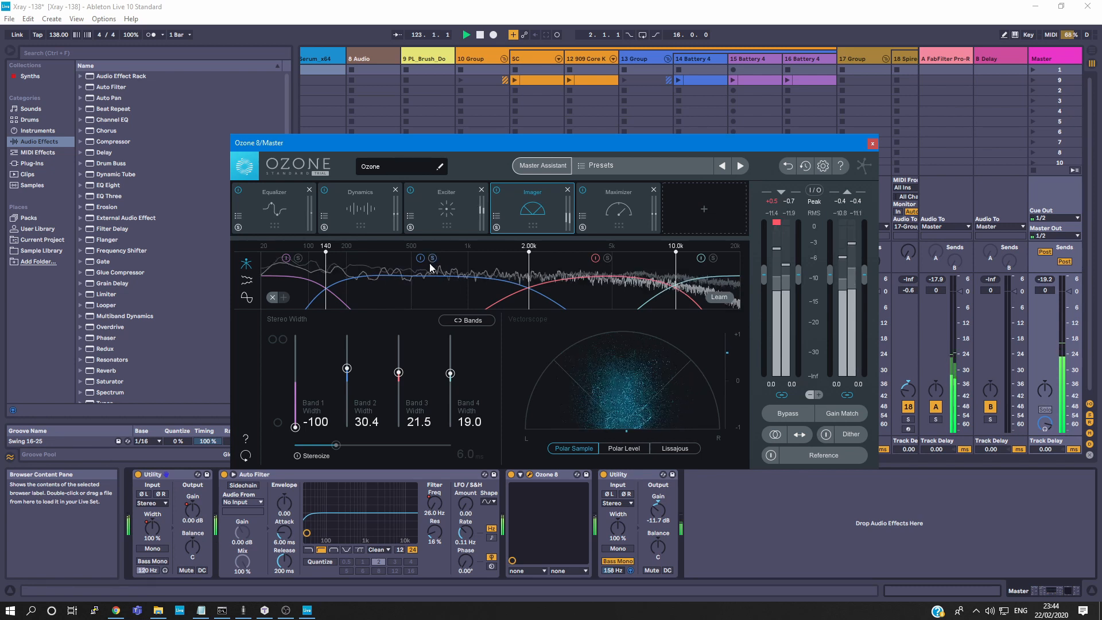
click(607, 257)
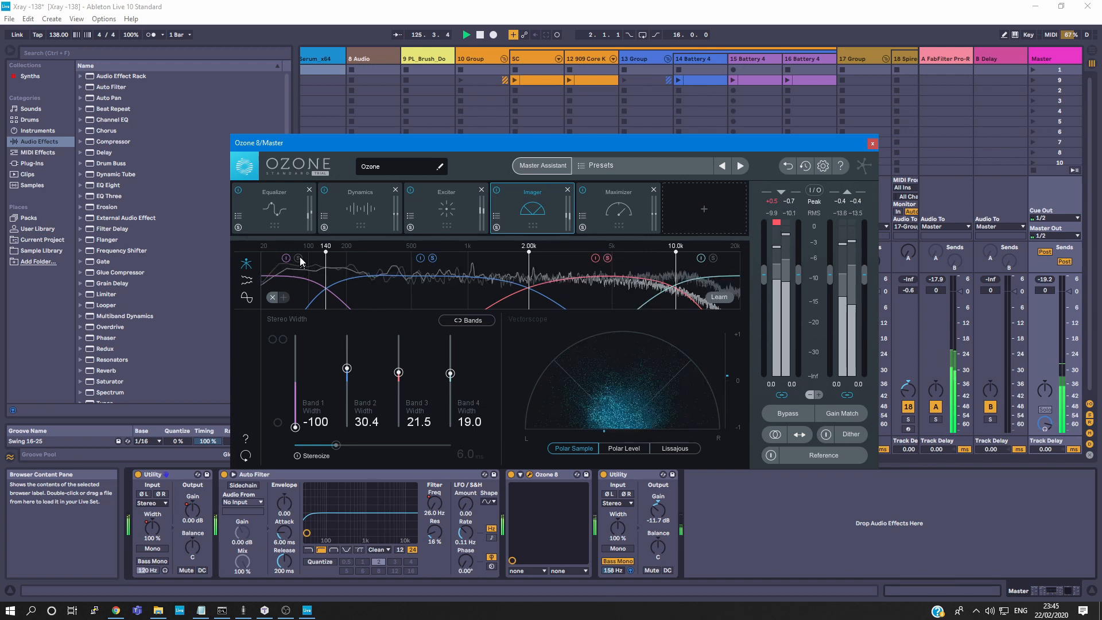
click(607, 258)
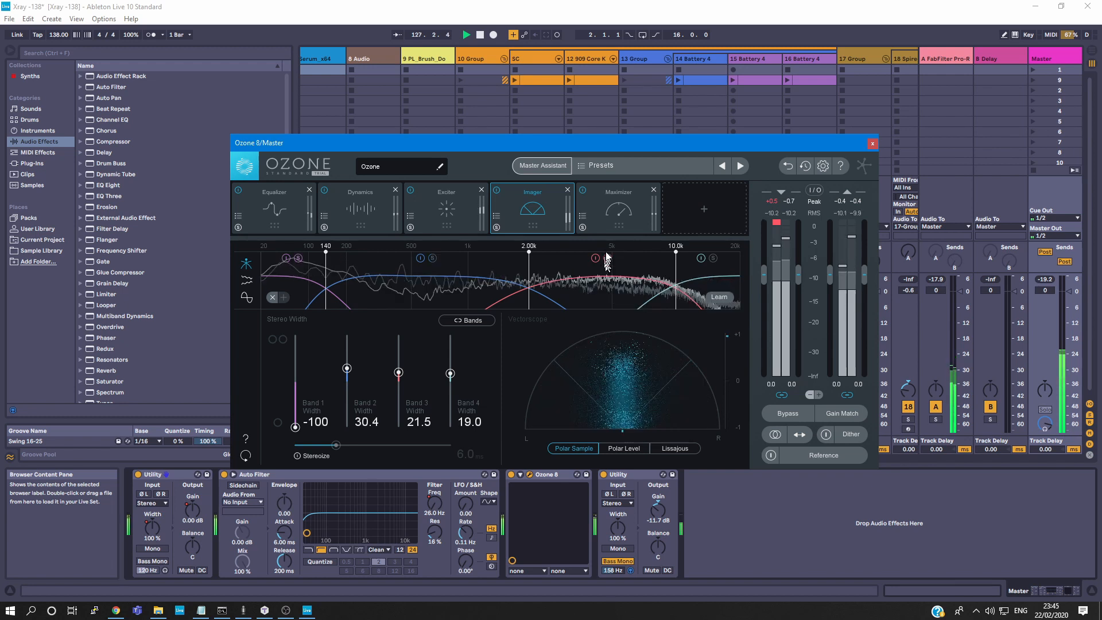
click(607, 257)
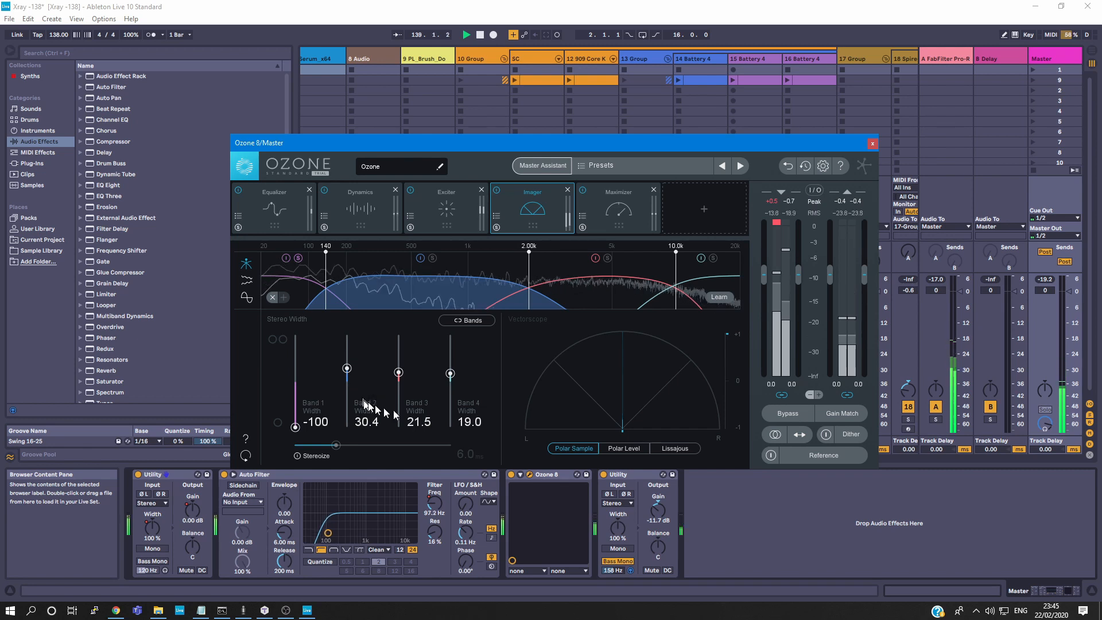
- Examine Ozone 8's Maximizer settings and the Equalizer's highpass band
click(613, 228)
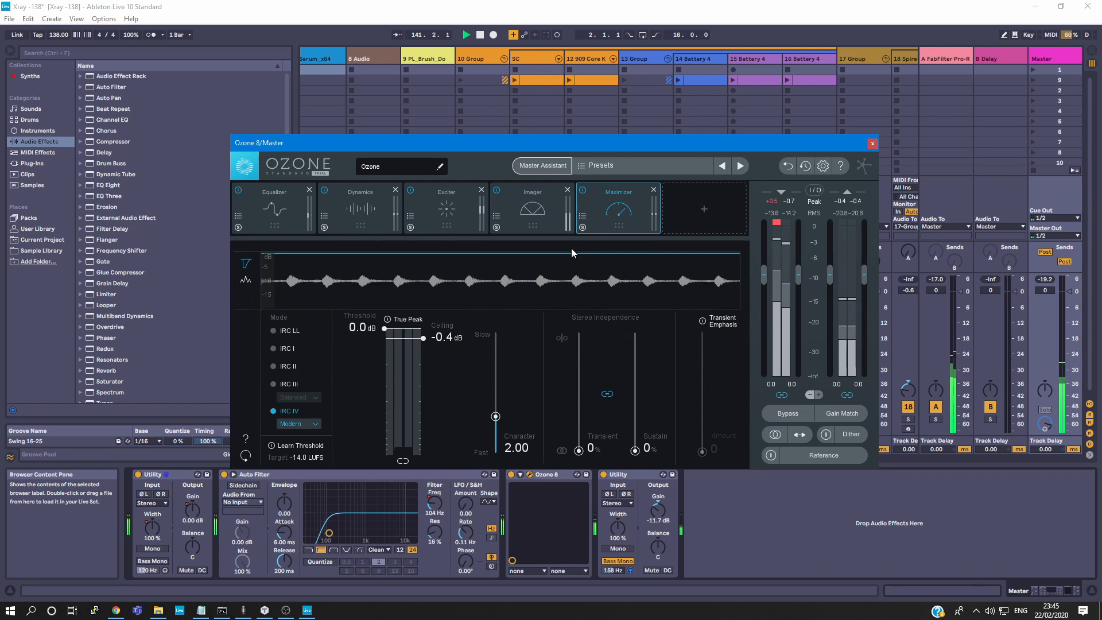
click(297, 204)
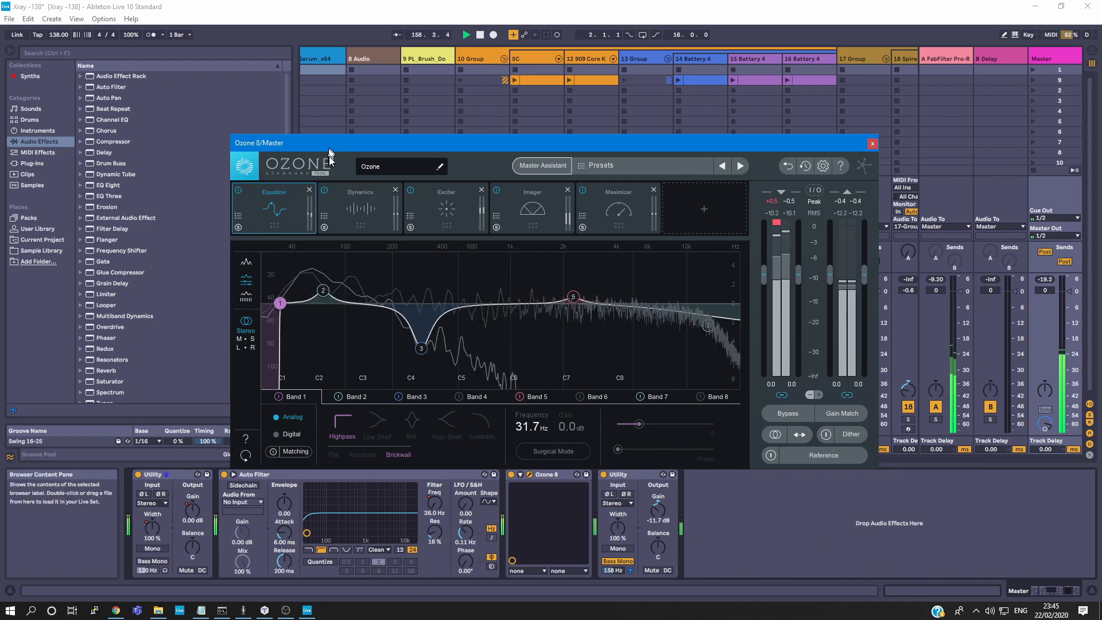
- Check the reference track 12754790_Exposure_Original_Mix.wav in Ozone 8, return to its Equalizer, and close the plugin window
click(833, 455)
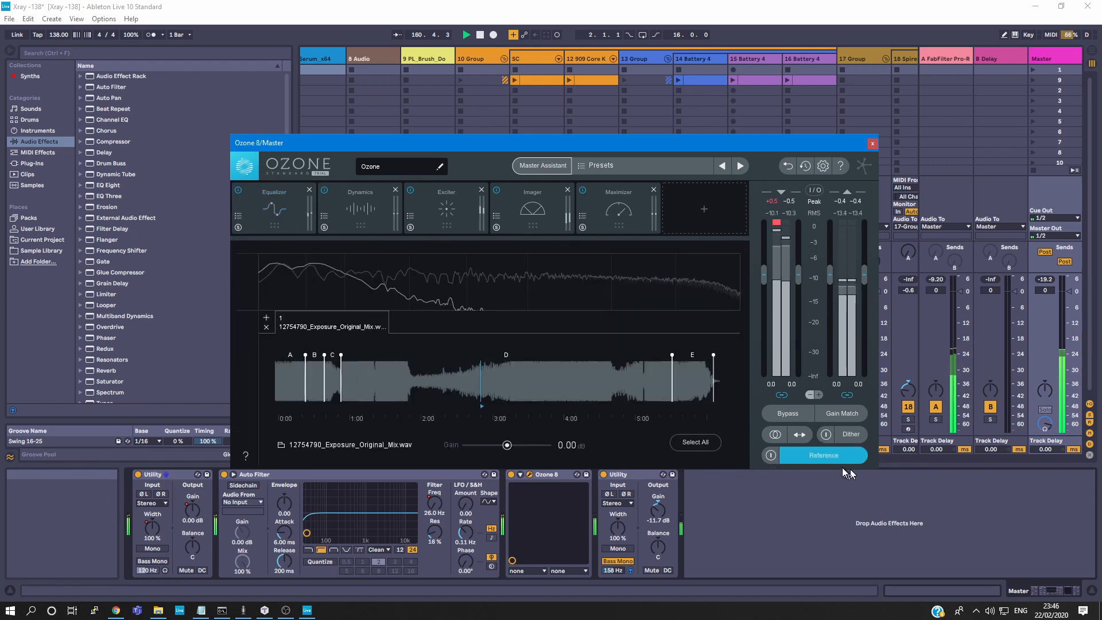
click(836, 457)
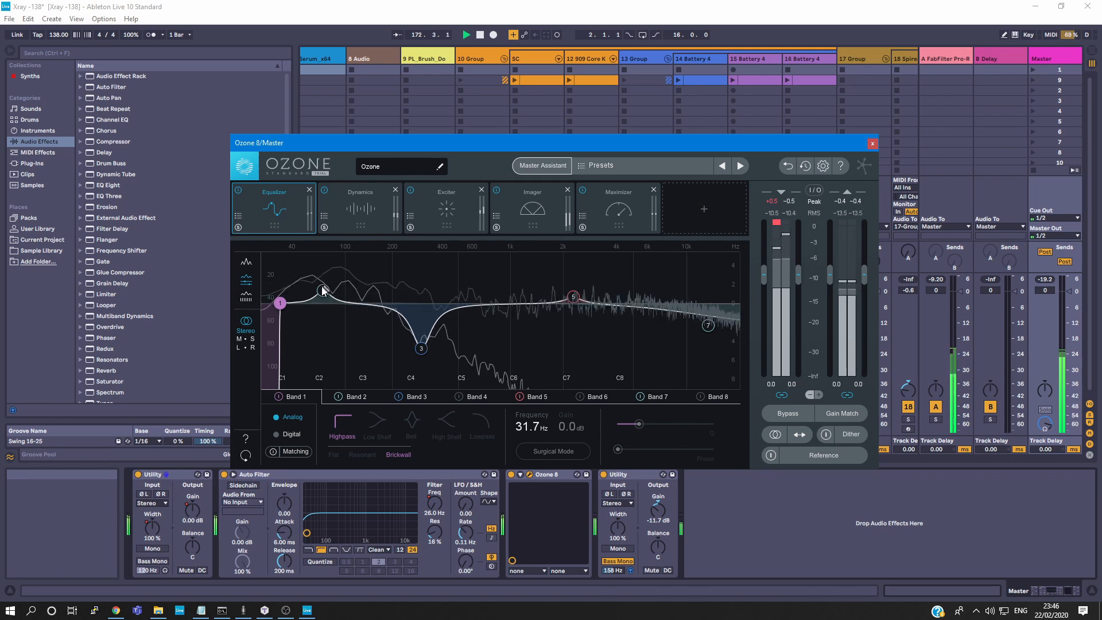
click(869, 142)
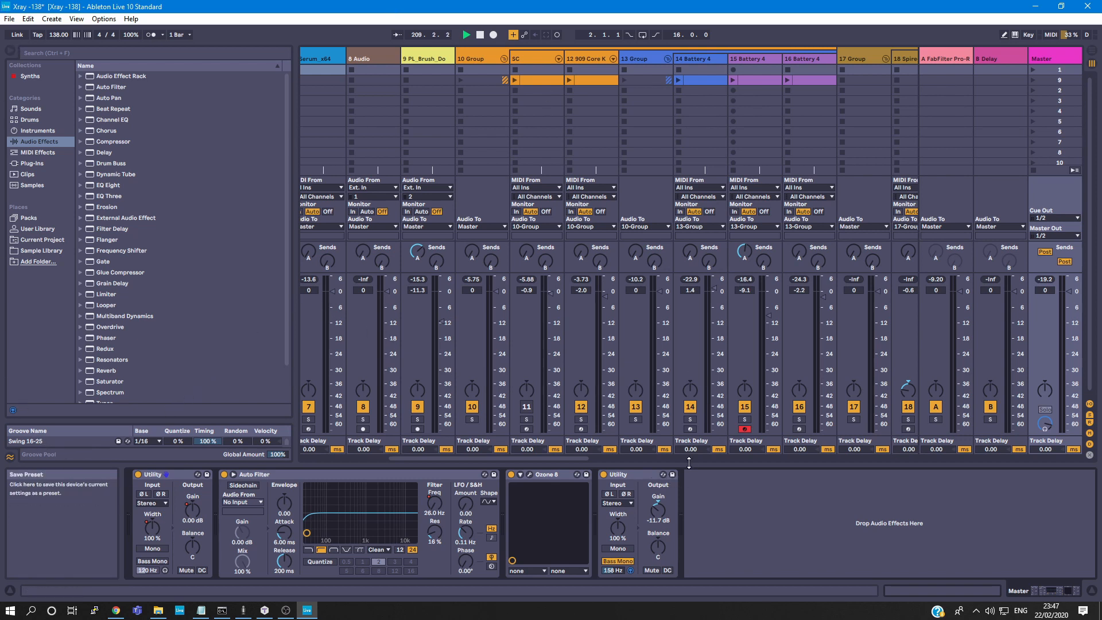
- Move playback to an earlier point in the arrangement and examine the level meters of the tracks across the mixer
drag(585, 458, 514, 458)
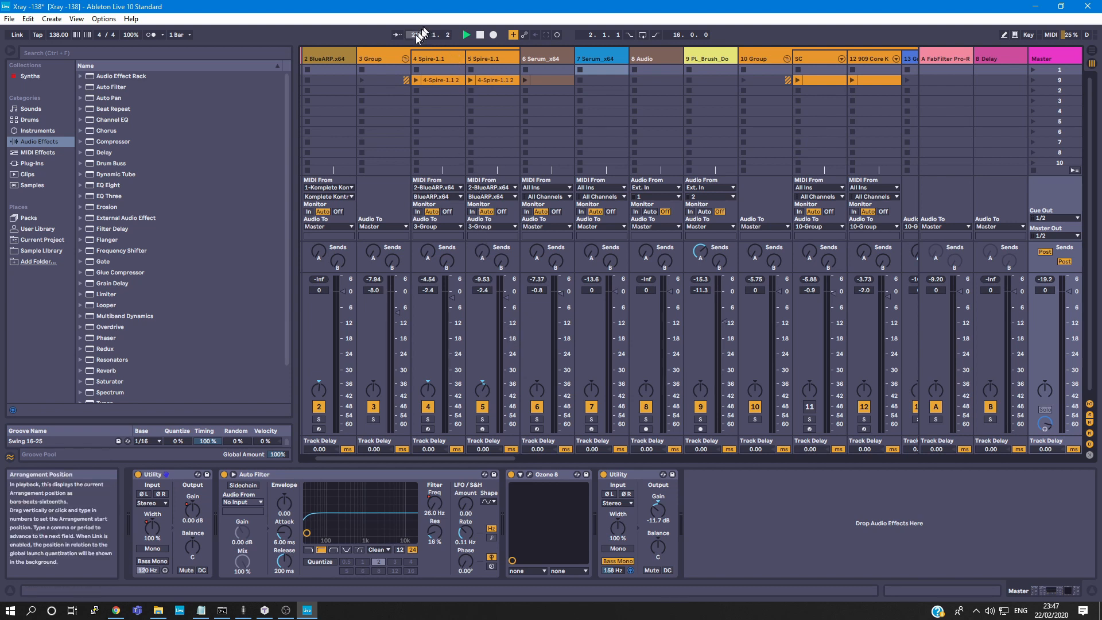
drag(417, 34, 417, 52)
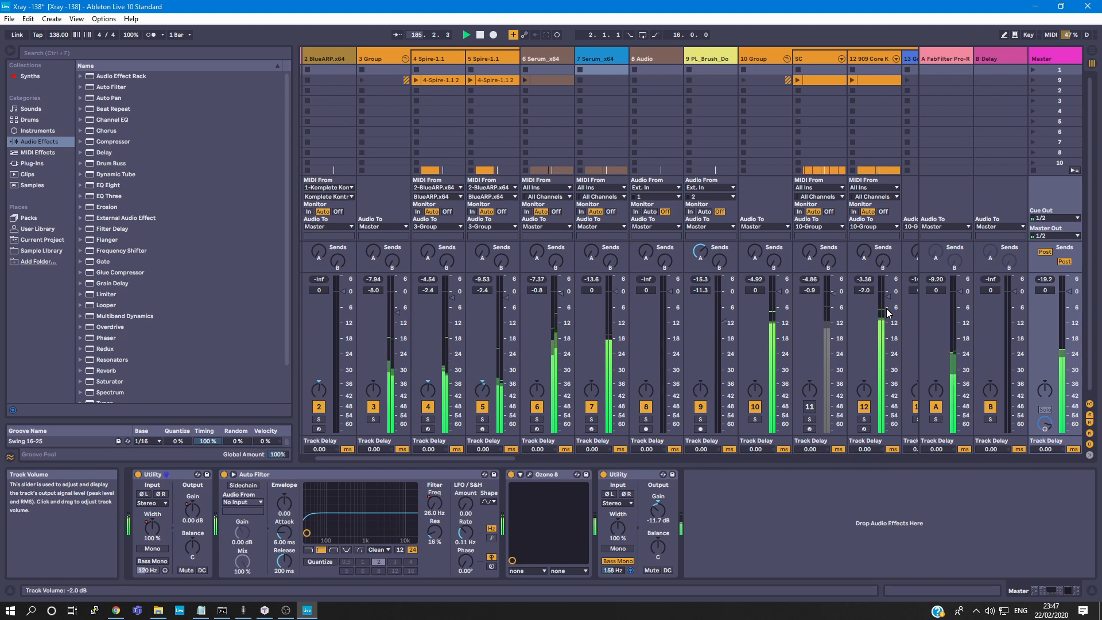
drag(490, 458, 573, 456)
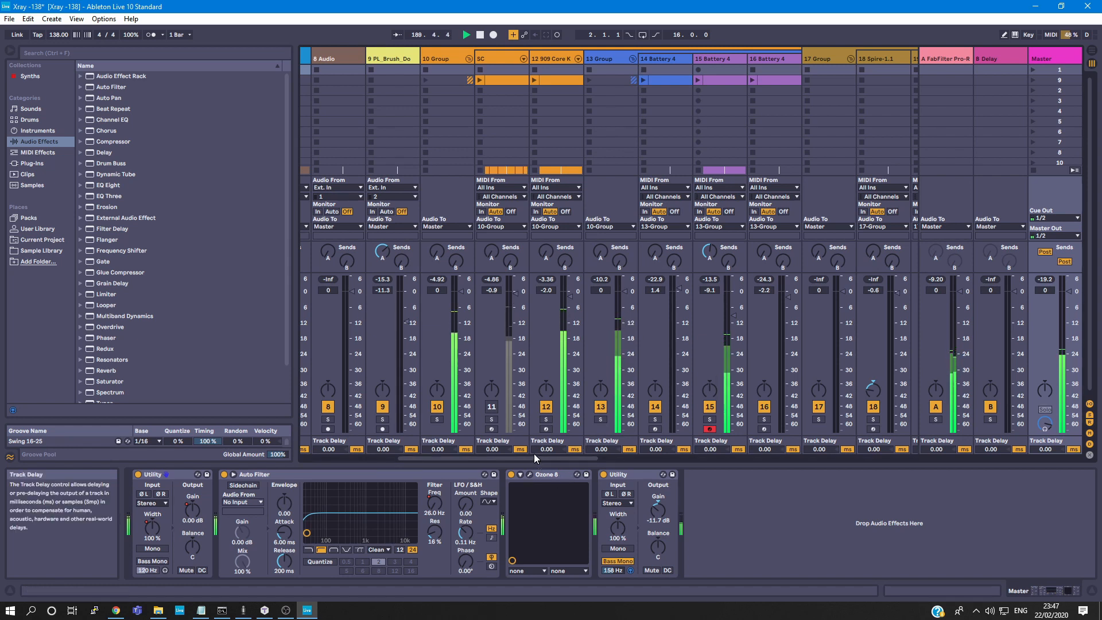
drag(573, 466, 503, 466)
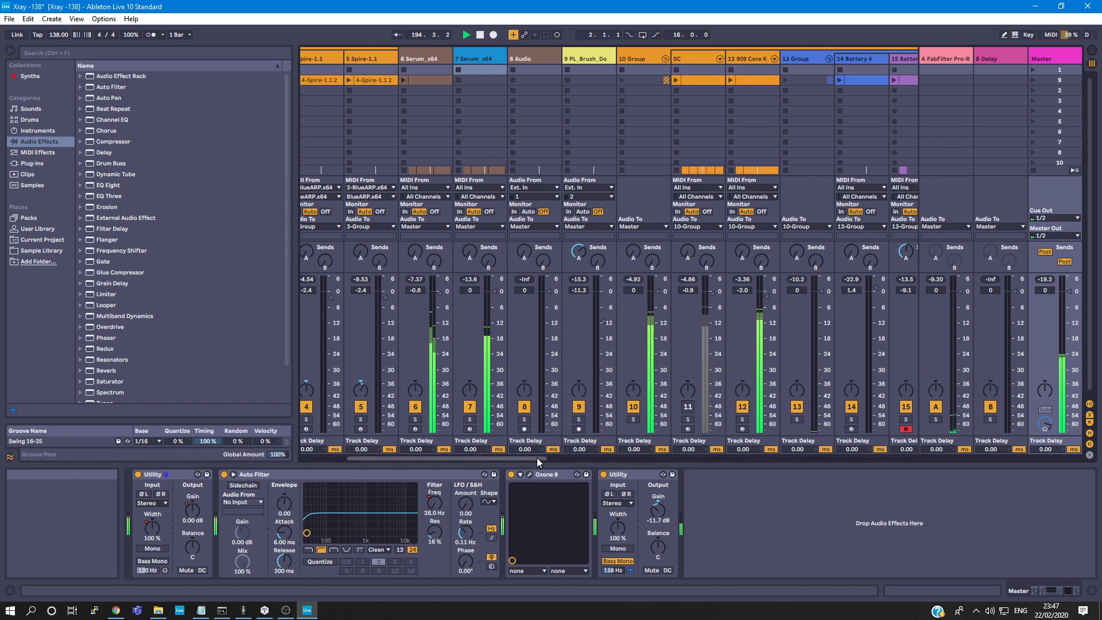
drag(536, 457, 617, 457)
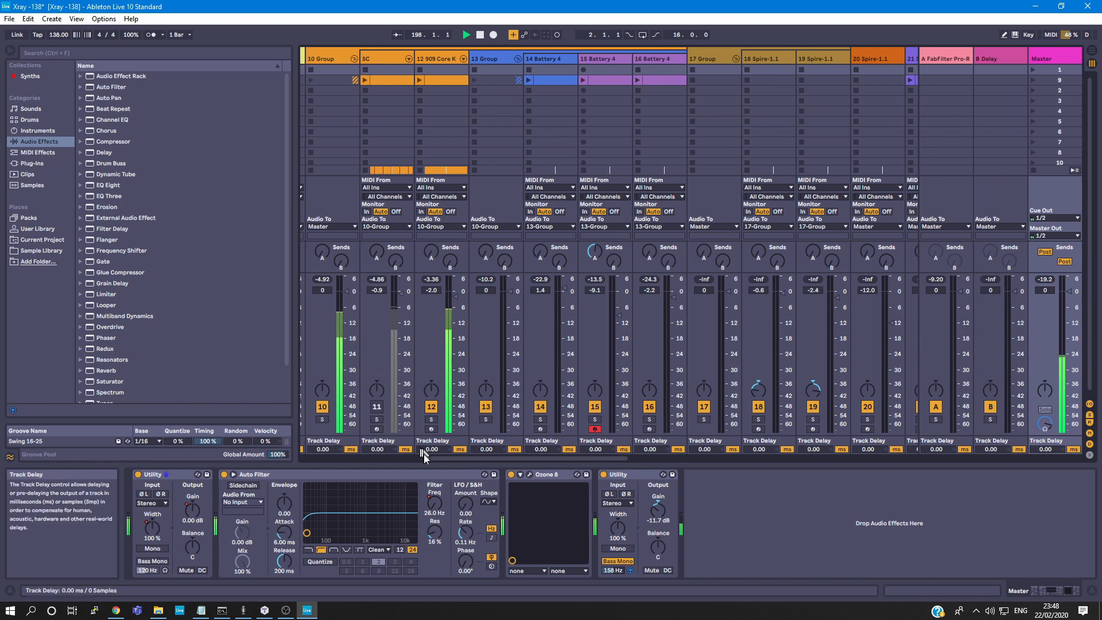
drag(454, 458, 516, 433)
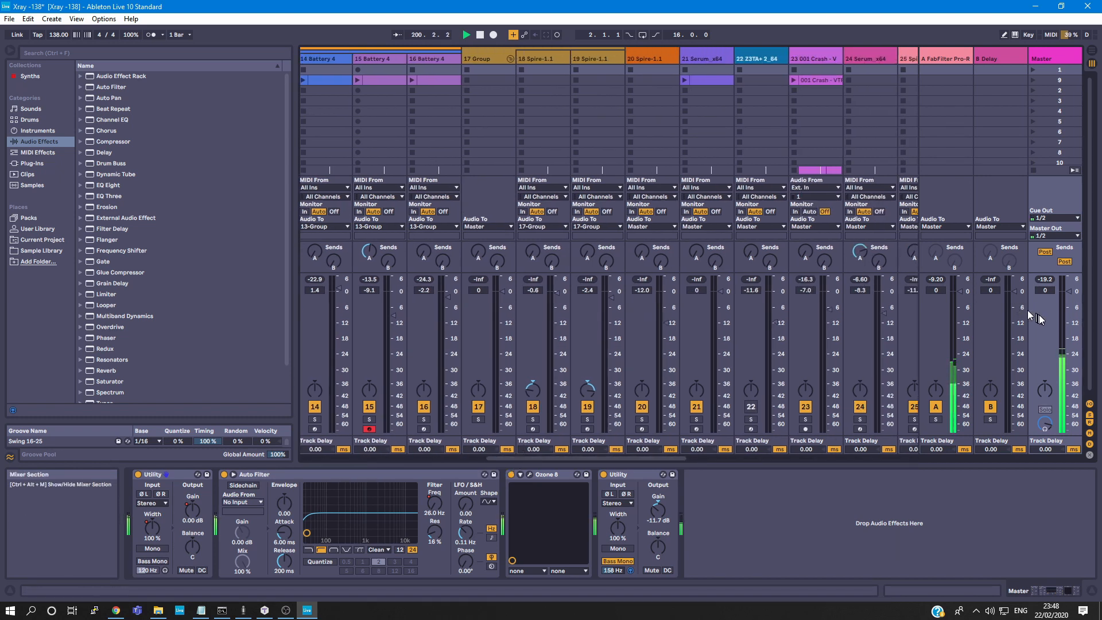